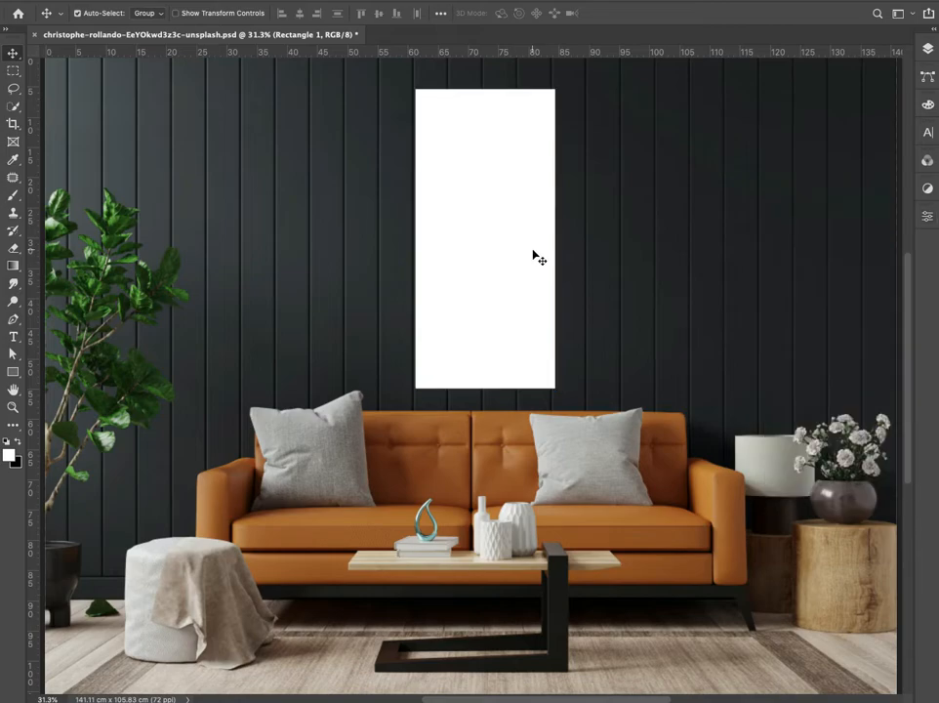
Duplicate the white rectangle, scale the copy to about 83%, and place one such copy on each side of the original
{"action": "left_click_drag", "start_coordinate": [535, 235], "coordinate": [373, 232]}
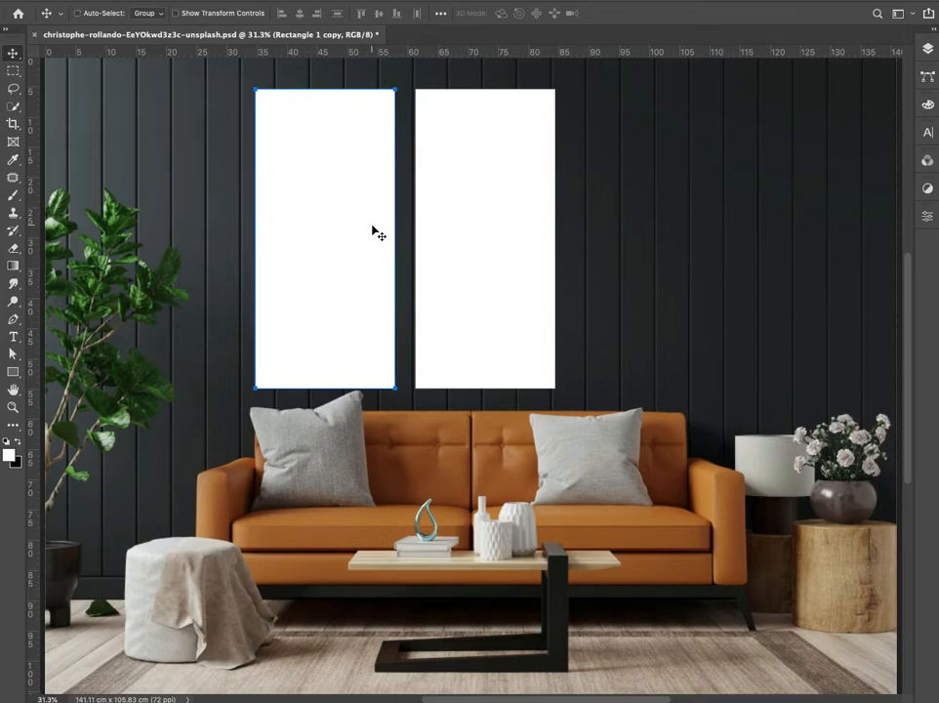
{"action": "key", "text": "ctrl+t"}
{"action": "left_click_drag", "start_coordinate": [260, 386], "coordinate": [278, 363]}
{"action": "left_click_drag", "start_coordinate": [318, 328], "coordinate": [334, 328]}
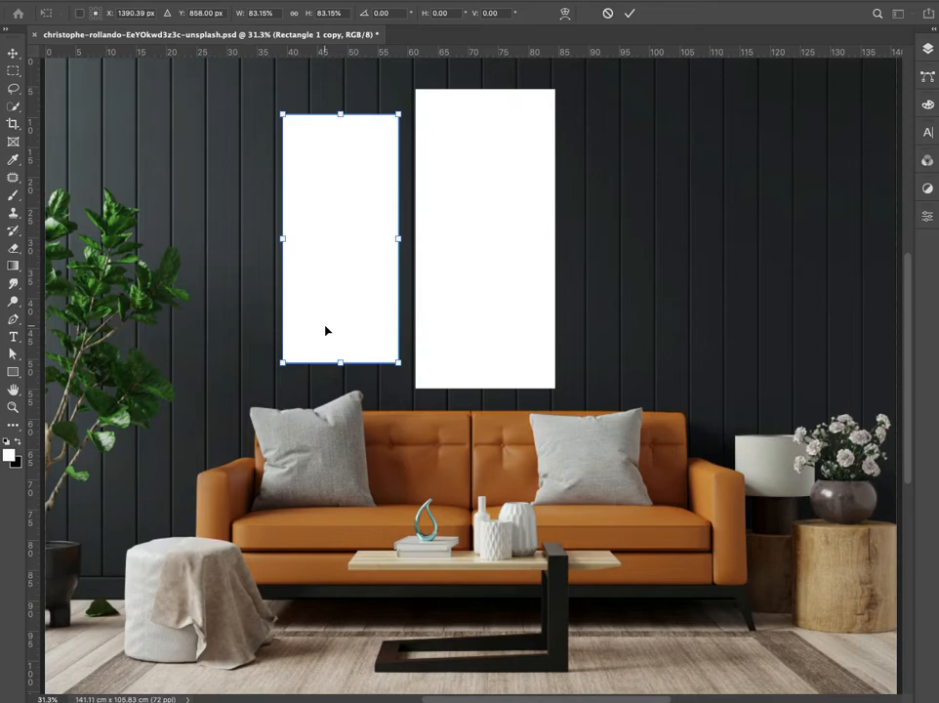
{"action": "key", "text": "Return"}
{"action": "left_click_drag", "start_coordinate": [321, 331], "coordinate": [611, 339]}
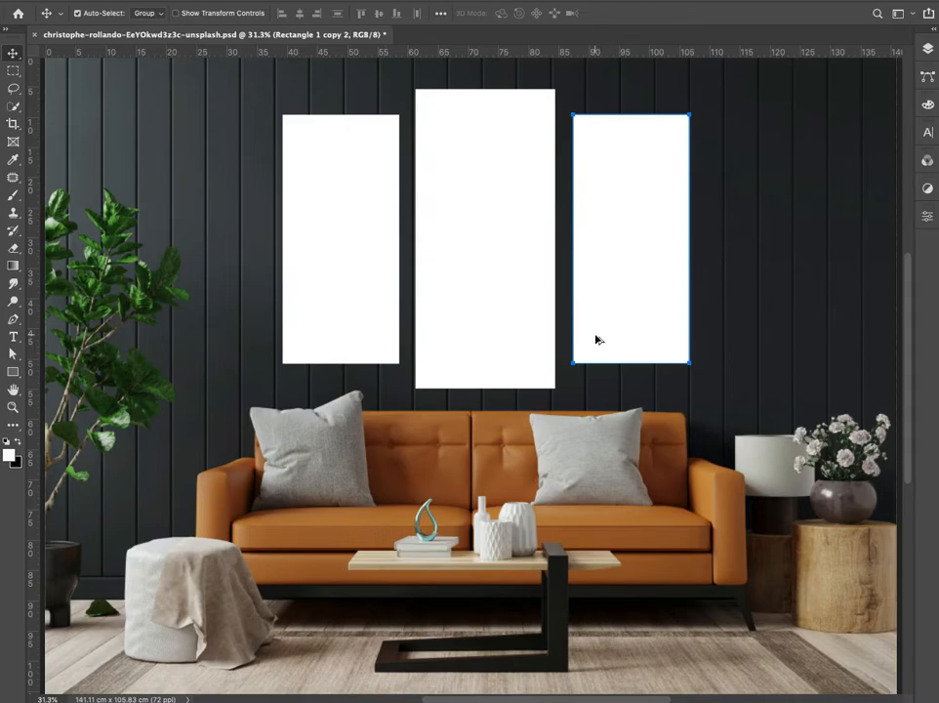
Duplicate a side rectangle, scale it to about 77%, and place one such copy at each outer end of the row
{"action": "left_click_drag", "start_coordinate": [597, 337], "coordinate": [729, 343]}
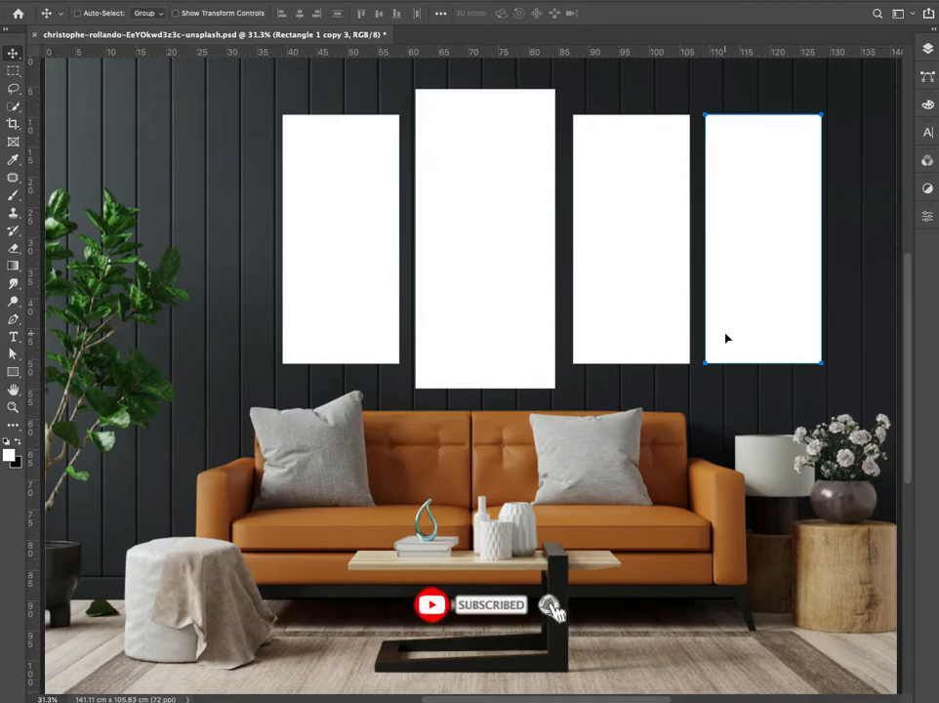
{"action": "key", "text": "ctrl+t"}
{"action": "left_click_drag", "start_coordinate": [821, 364], "coordinate": [753, 301]}
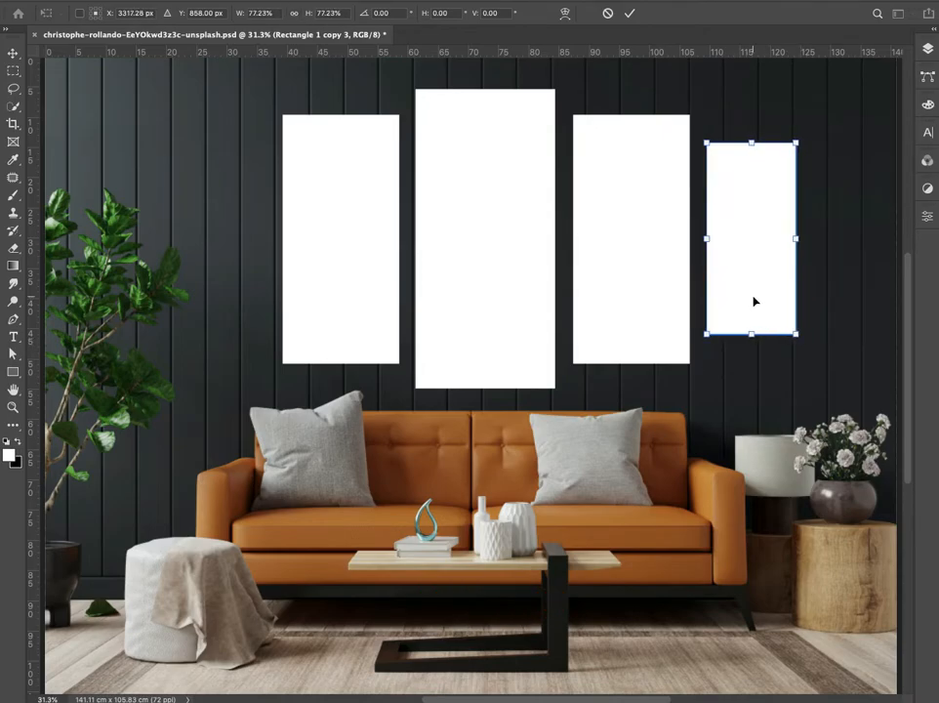
{"action": "key", "text": "Return"}
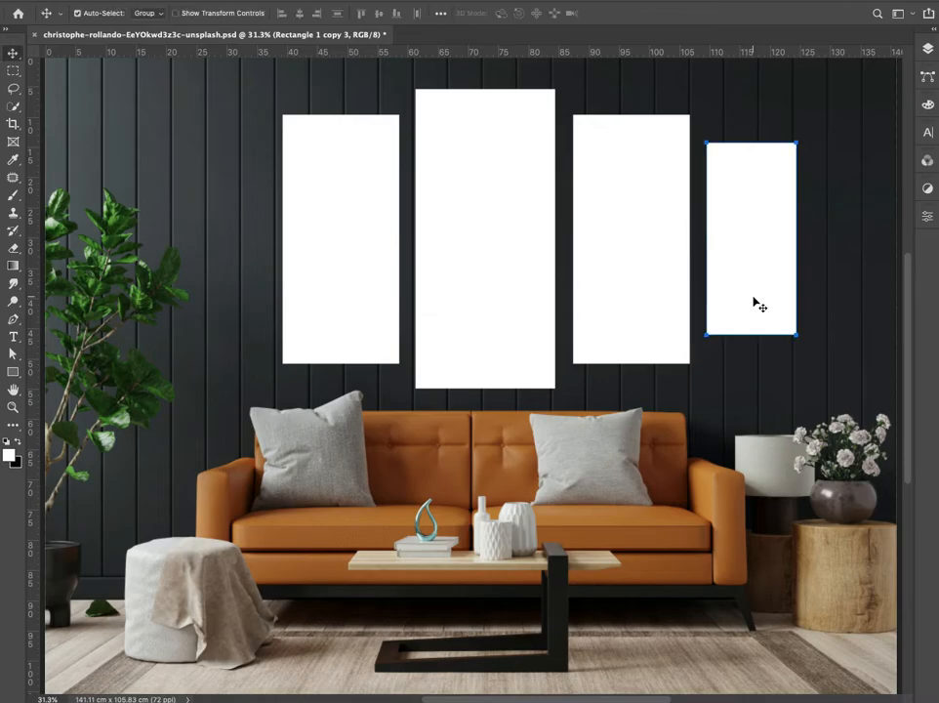
{"action": "left_click_drag", "start_coordinate": [752, 285], "coordinate": [218, 274]}
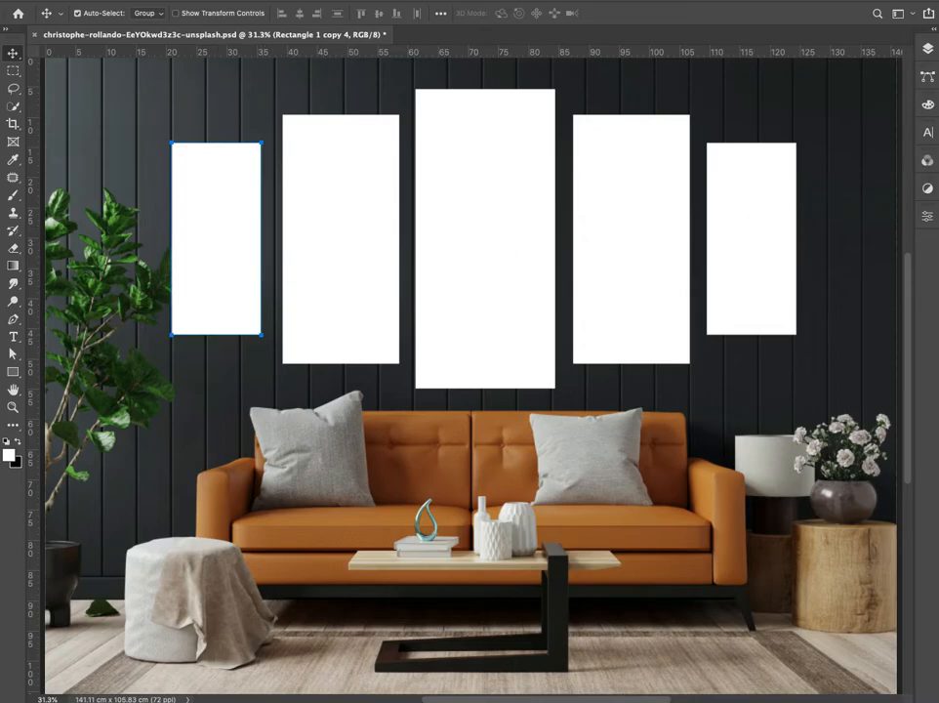
Convert all five rectangle layers above the Background into a single smart object
{"action": "left_click", "coordinate": [927, 48]}
{"action": "left_click_drag", "start_coordinate": [856, 192], "coordinate": [856, 325]}
{"action": "left_click", "coordinate": [863, 224]}
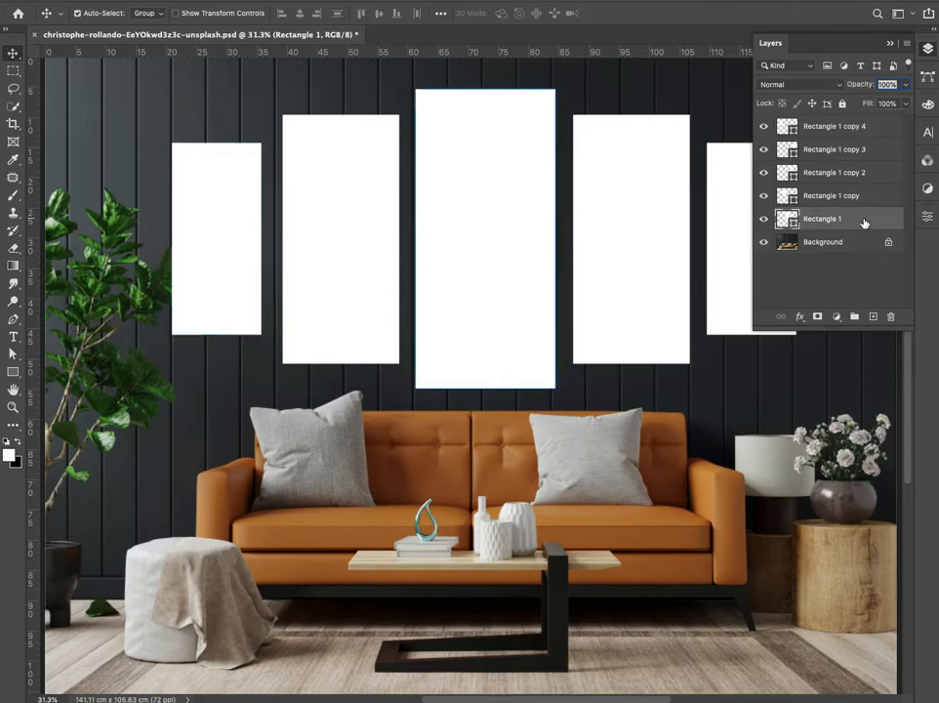
{"action": "left_click", "coordinate": [884, 127], "text": "shift"}
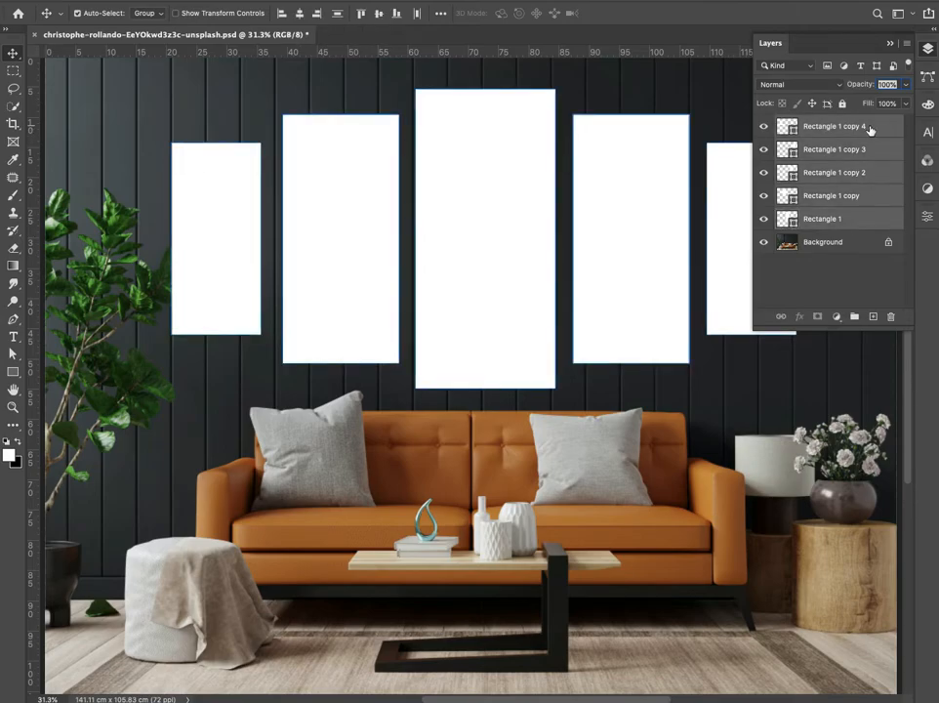
{"action": "right_click", "coordinate": [864, 127]}
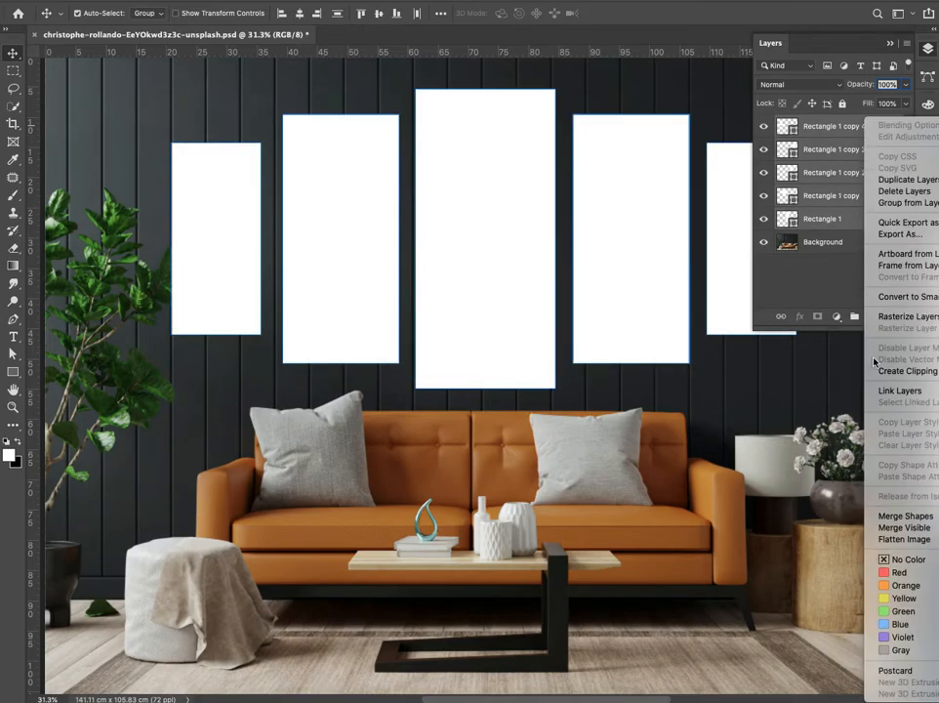
{"action": "left_click", "coordinate": [903, 297]}
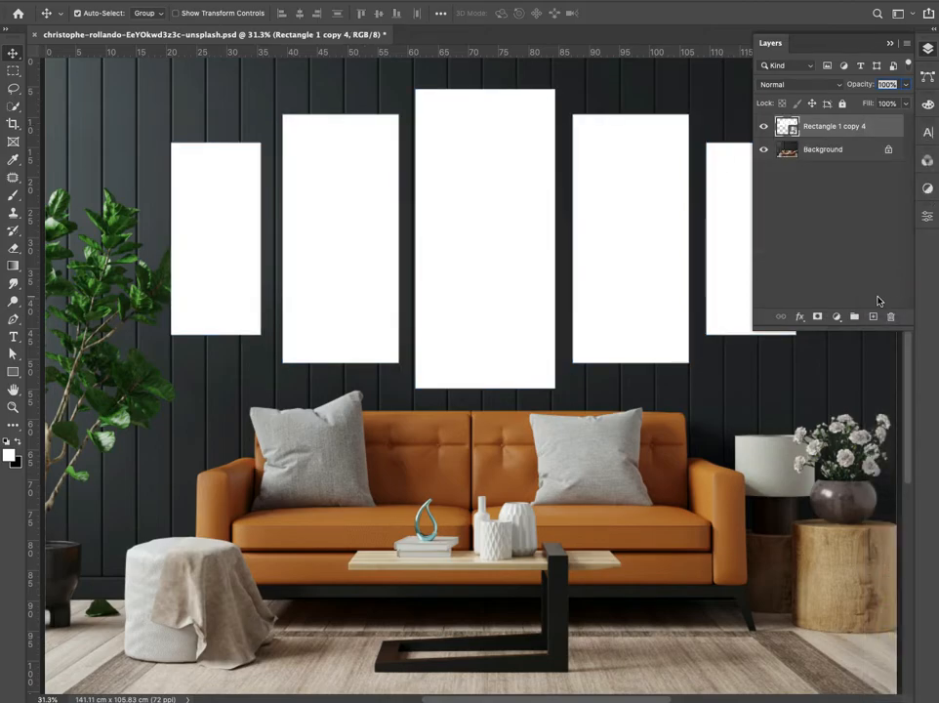
Enlarge the five-panel smart object slightly in width, trim its height, and shift it away from the plant above the sofa
{"action": "key", "text": "Tab"}
{"action": "key", "text": "ctrl+t"}
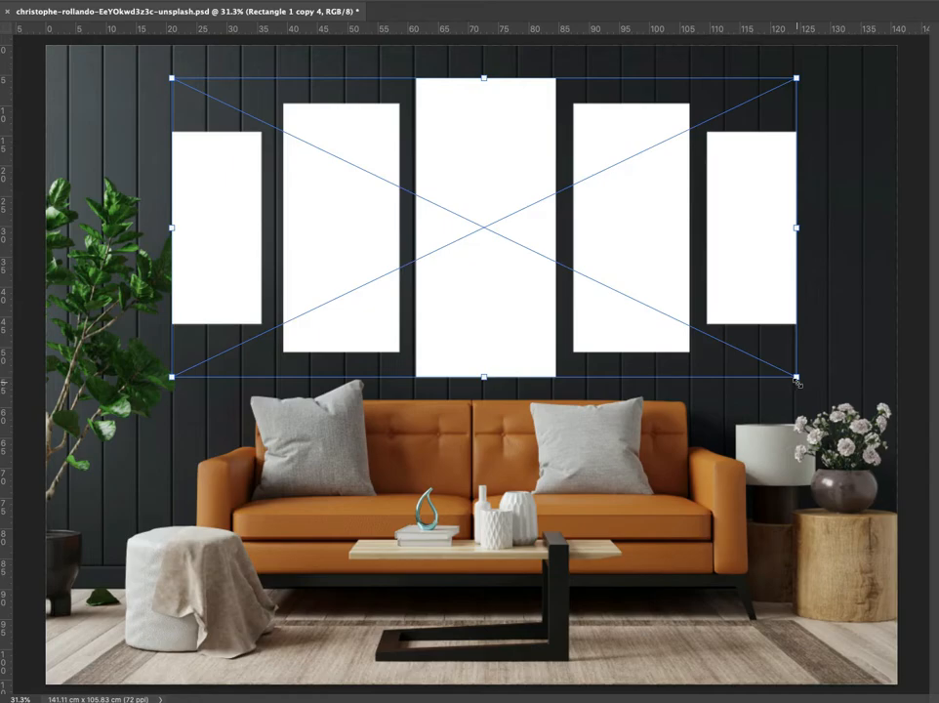
{"action": "left_click_drag", "start_coordinate": [798, 384], "coordinate": [806, 379]}
{"action": "left_click_drag", "start_coordinate": [703, 348], "coordinate": [711, 344]}
{"action": "left_click_drag", "start_coordinate": [808, 373], "coordinate": [788, 363]}
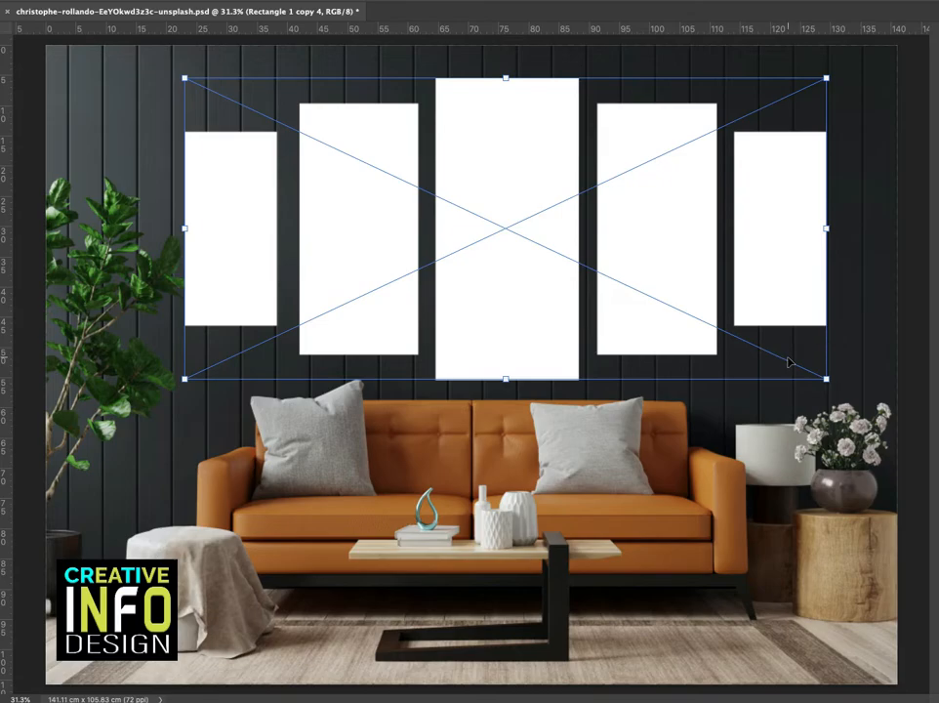
{"action": "left_click_drag", "start_coordinate": [514, 385], "coordinate": [514, 381]}
{"action": "key", "text": "Return"}
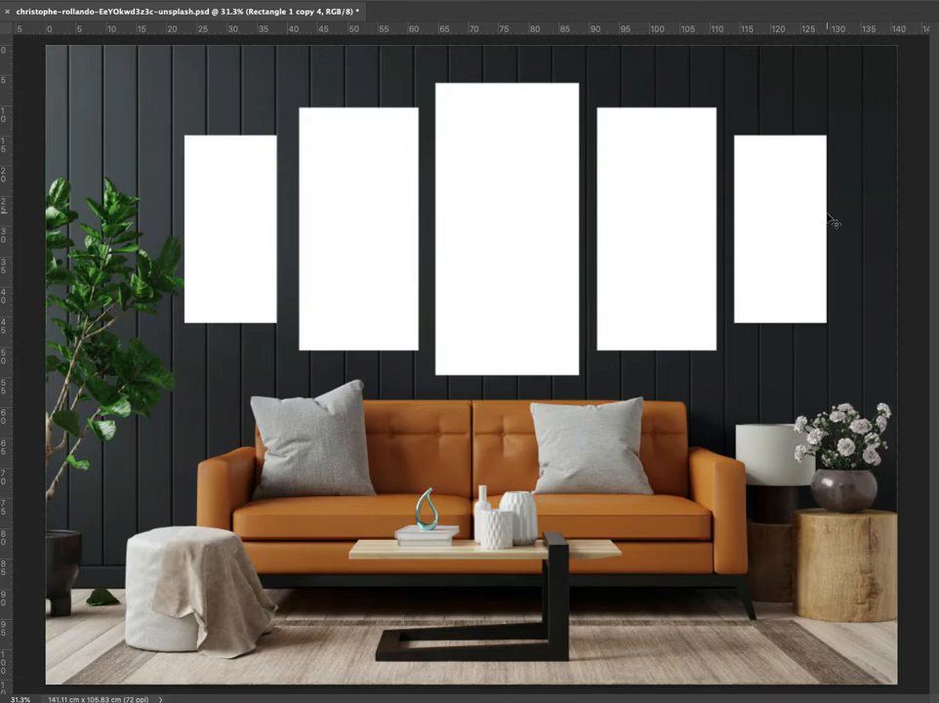
{"action": "key", "text": "super+alt+a"}
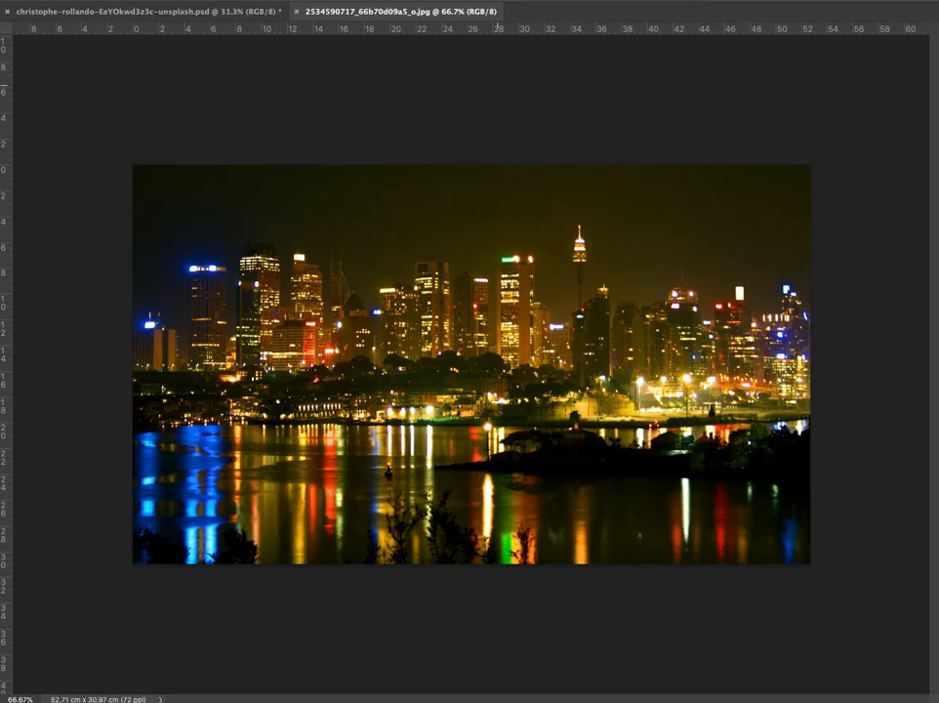
{"action": "key", "text": "super+a"}
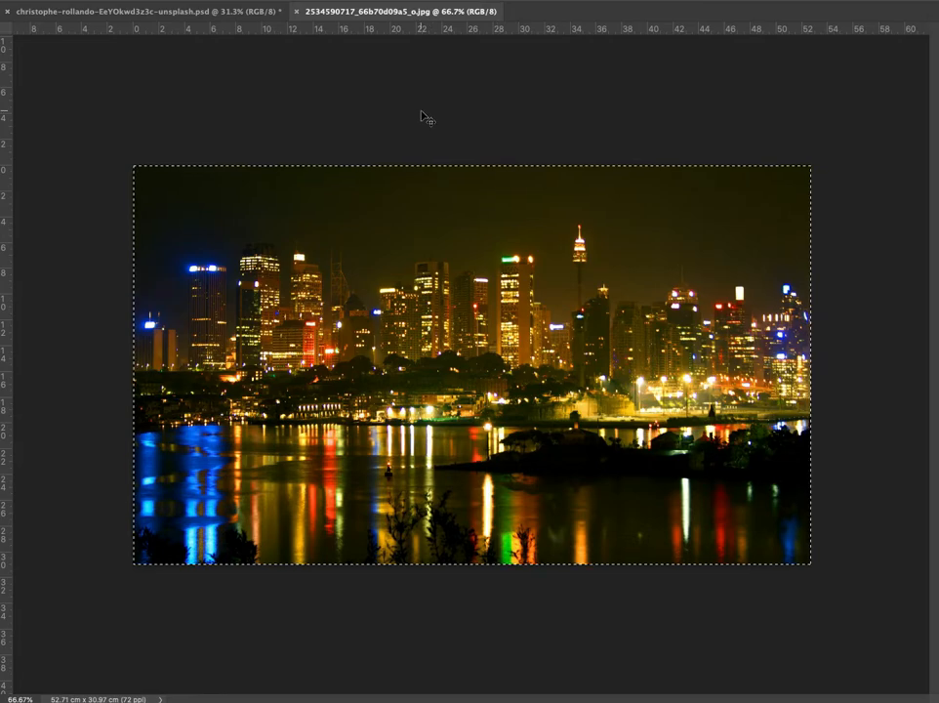
{"action": "key", "text": "alt+BackSpace"}
{"action": "key", "text": "super+w"}
{"action": "left_click", "coordinate": [595, 227]}
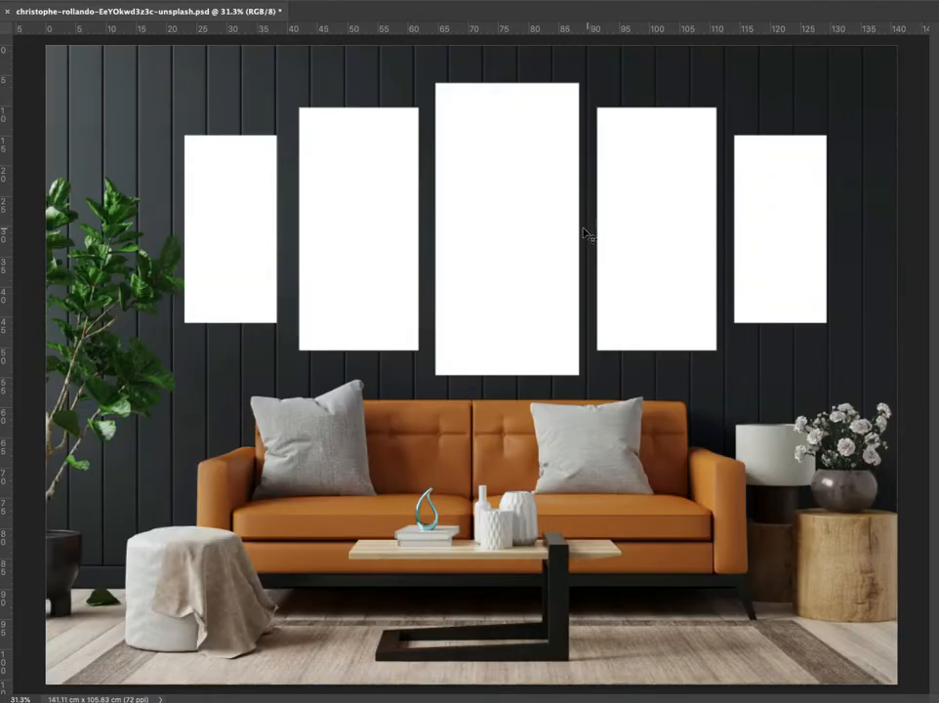
{"action": "key", "text": "super+v"}
Move and enlarge the skyline image until it covers all five white wall panels
{"action": "key", "text": "super+t"}
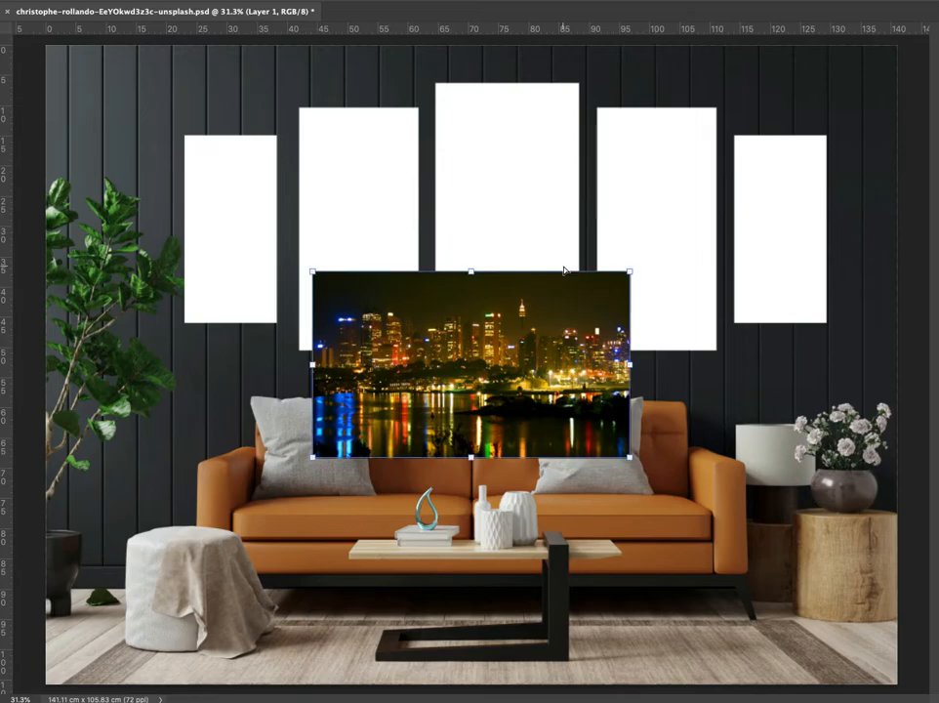
{"action": "left_click_drag", "start_coordinate": [588, 329], "coordinate": [783, 195]}
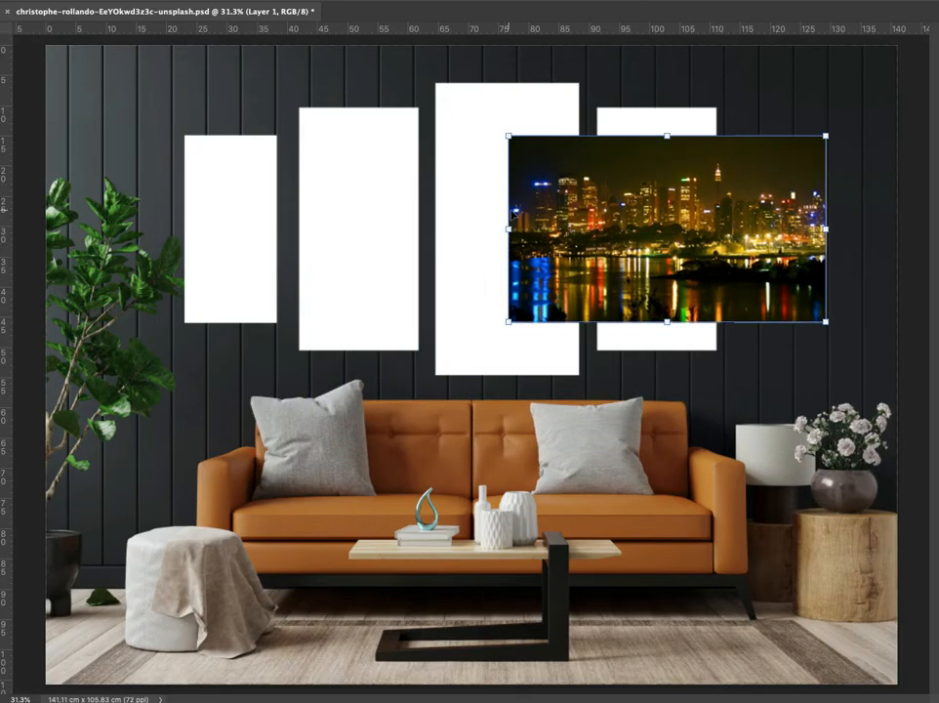
{"action": "left_click_drag", "start_coordinate": [509, 137], "coordinate": [347, 110]}
{"action": "left_click_drag", "start_coordinate": [522, 225], "coordinate": [275, 235]}
{"action": "left_click_drag", "start_coordinate": [701, 401], "coordinate": [825, 474]}
{"action": "left_click_drag", "start_coordinate": [731, 448], "coordinate": [740, 447]}
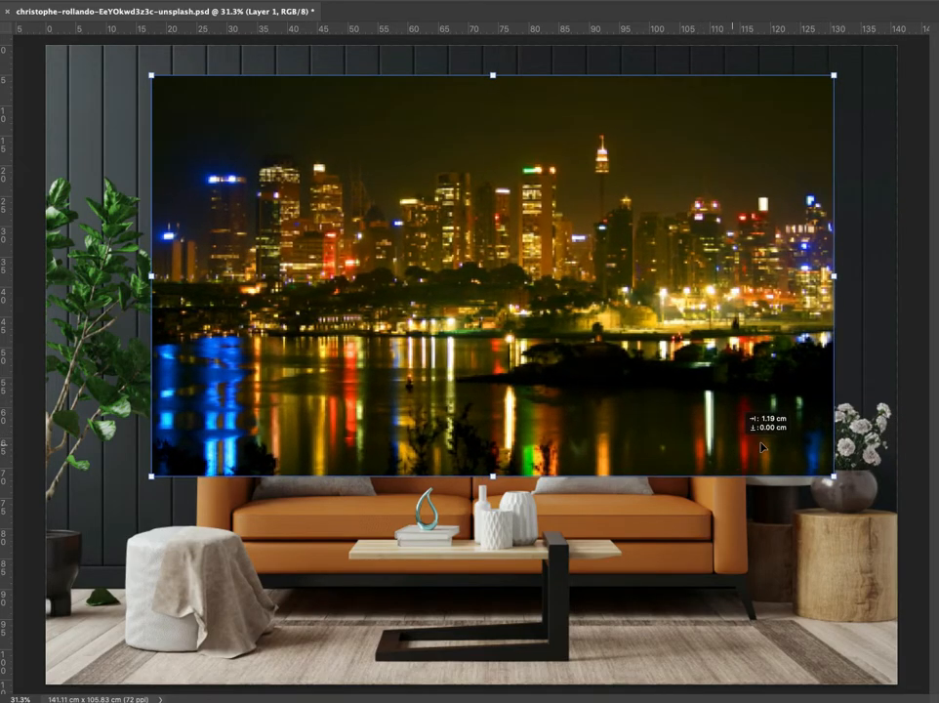
{"action": "key", "text": "Return"}
Clip the skyline layer to the five-panel smart object beneath it
{"action": "key", "text": "Tab"}
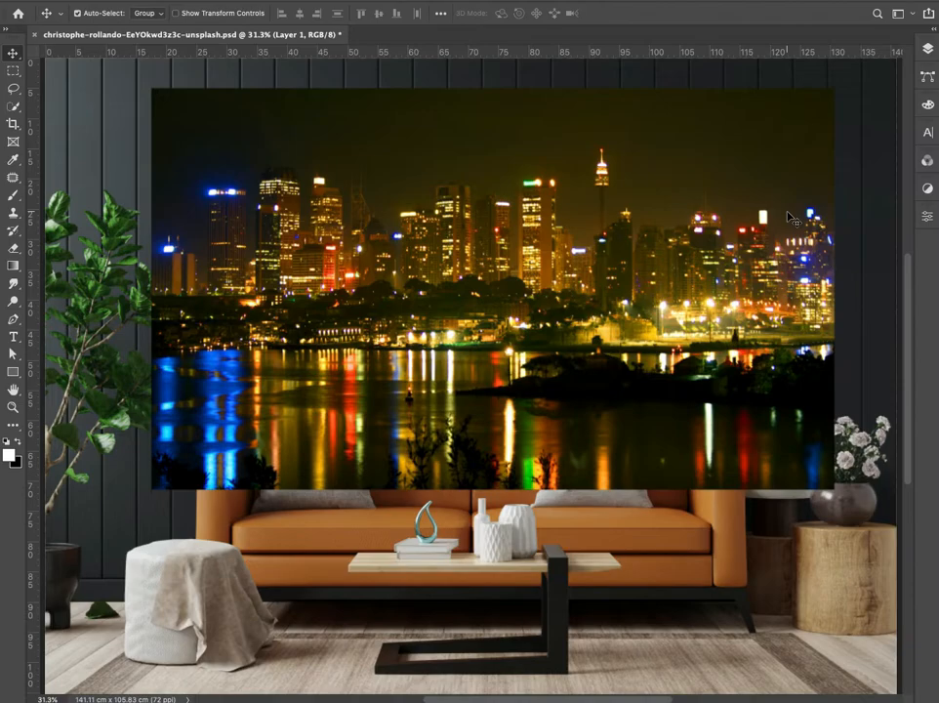
{"action": "left_click", "coordinate": [926, 48]}
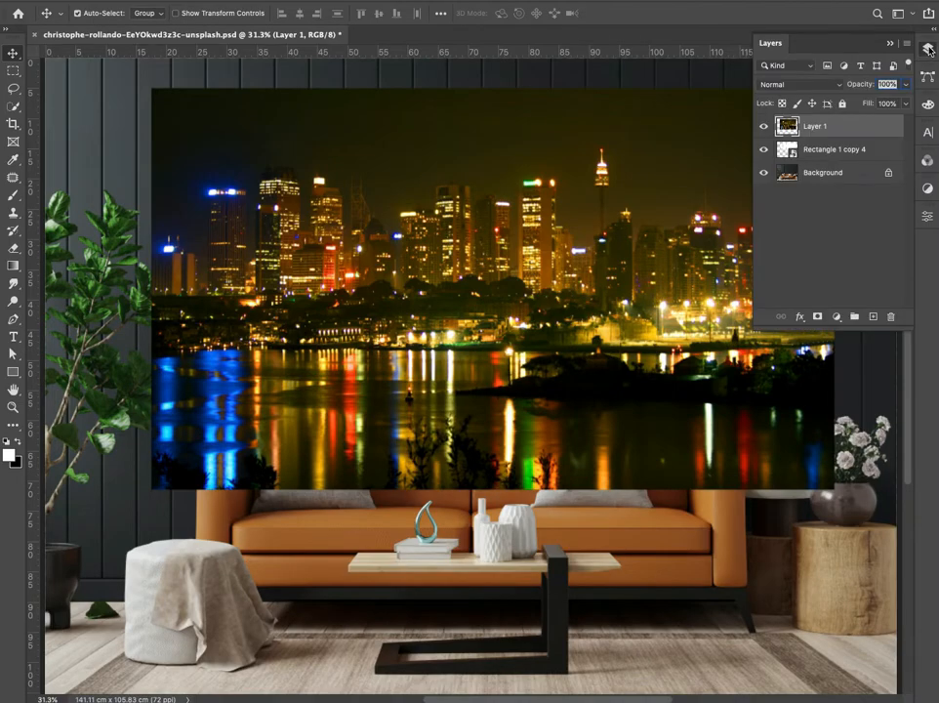
{"action": "left_click", "coordinate": [784, 137], "text": "alt"}
{"action": "key", "text": "Tab"}
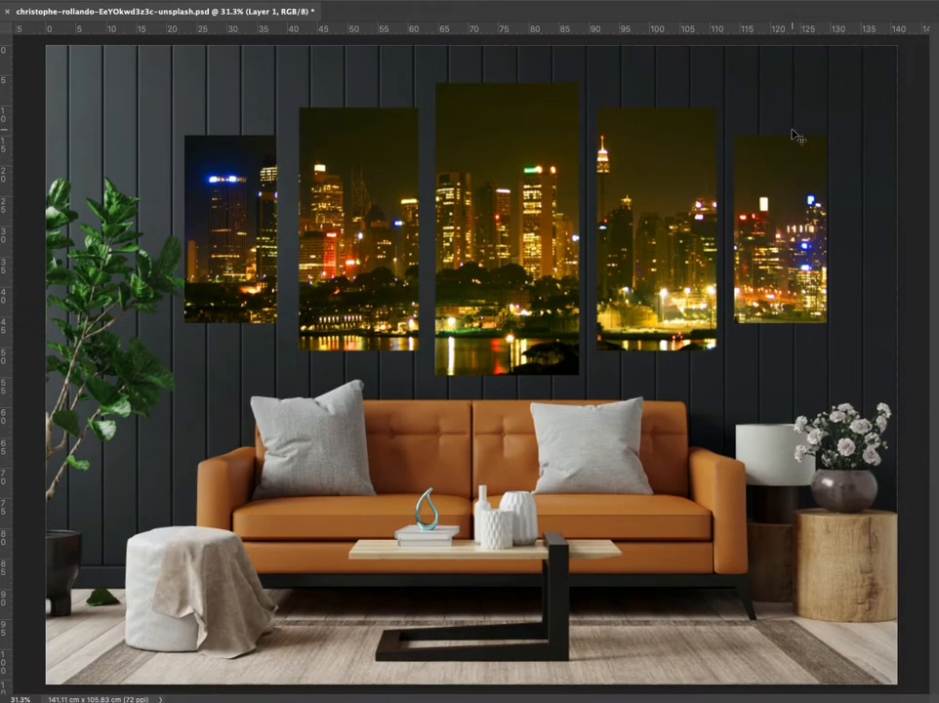
Scale the clipped skyline image down slightly and move it up so the water reflections fall within the panels
{"action": "key", "text": "ctrl+t"}
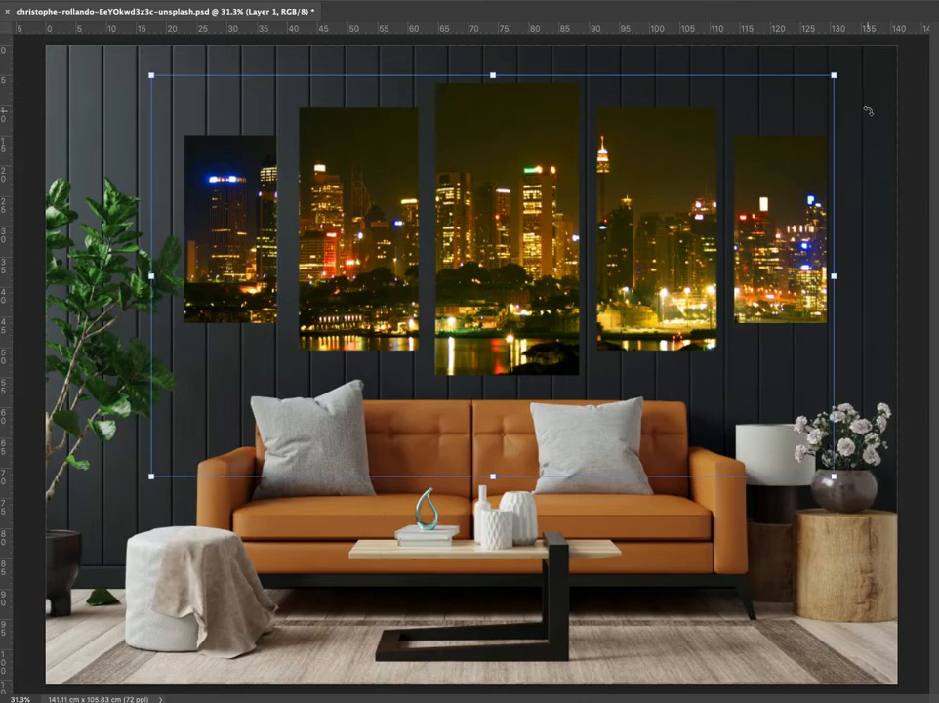
{"action": "left_click_drag", "start_coordinate": [837, 78], "coordinate": [830, 81]}
{"action": "left_click_drag", "start_coordinate": [586, 206], "coordinate": [585, 166]}
{"action": "left_click_drag", "start_coordinate": [162, 407], "coordinate": [167, 405]}
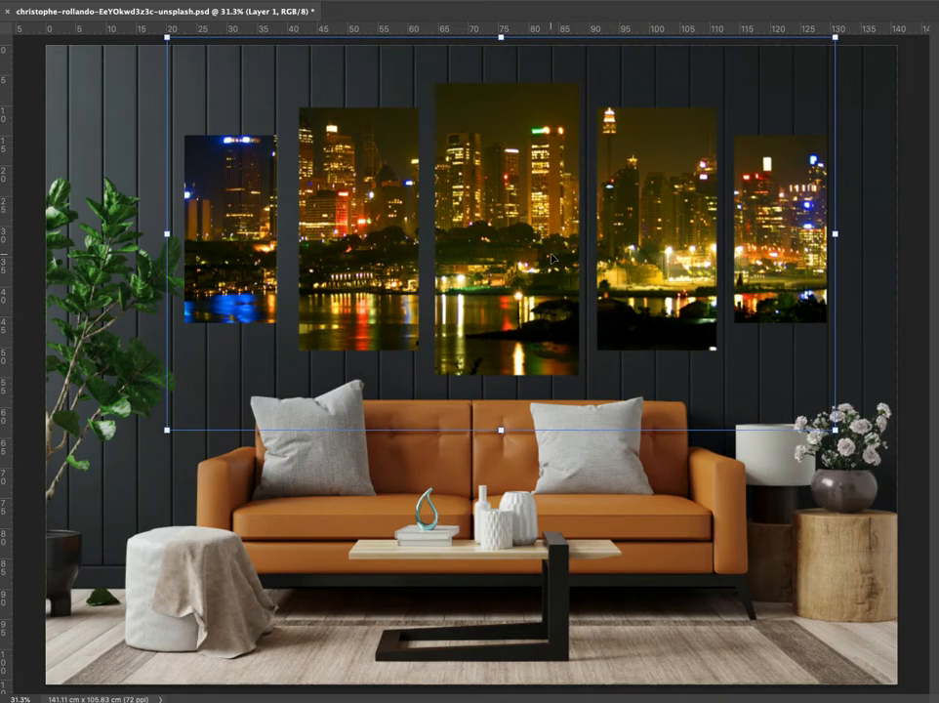
{"action": "key", "text": "Return"}
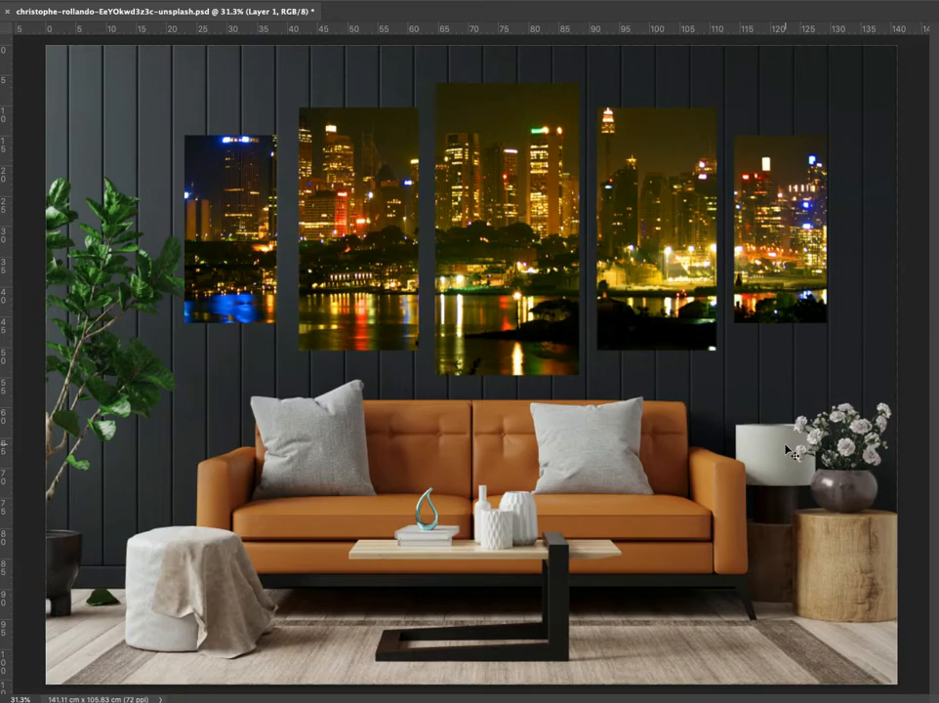
Switch to Finder, preview the flower picture download (1).jpeg, and open it in Photoshop
{"action": "scroll", "coordinate": [789, 450], "scroll_direction": "up", "scroll_amount": 1}
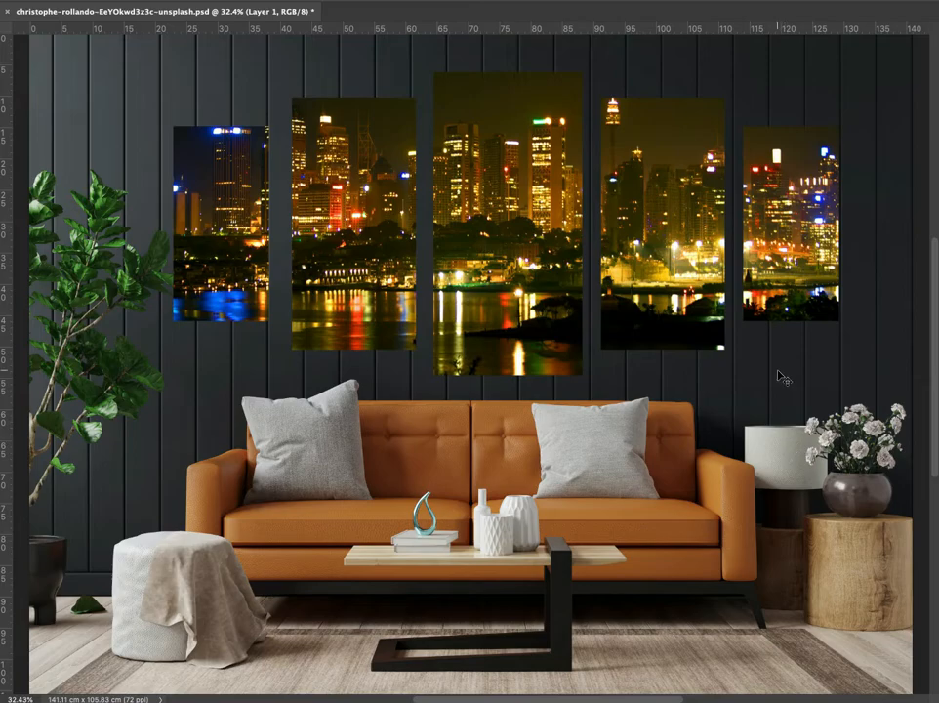
{"action": "key", "text": "super+Tab"}
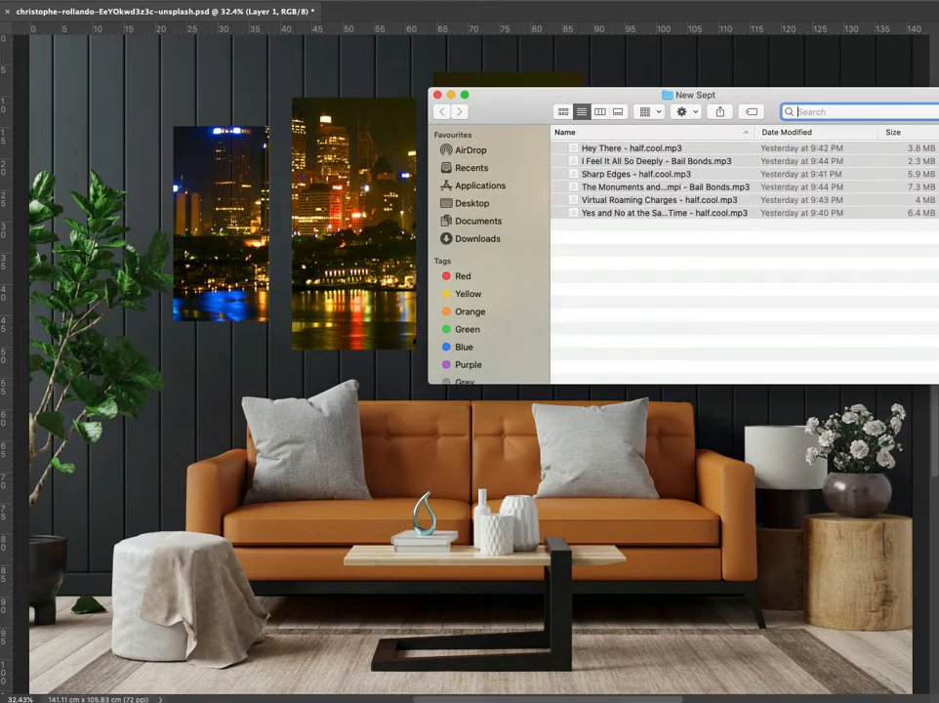
{"action": "left_click", "coordinate": [699, 67]}
{"action": "key", "text": "super+Tab"}
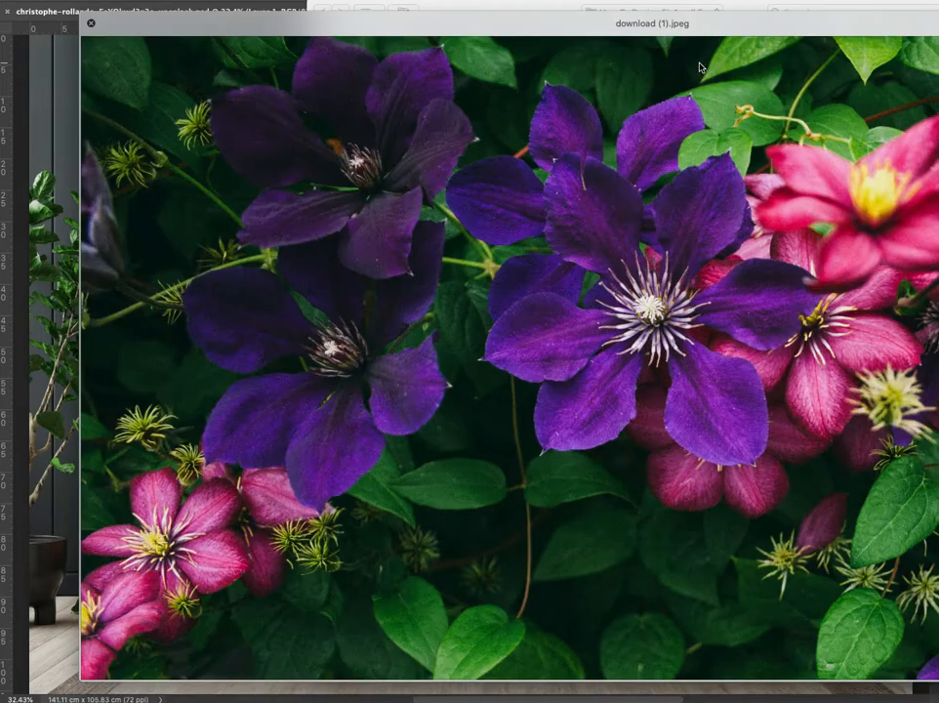
{"action": "key", "text": "Down"}
{"action": "key", "text": "Up"}
{"action": "key", "text": "space"}
{"action": "key", "text": "Return"}
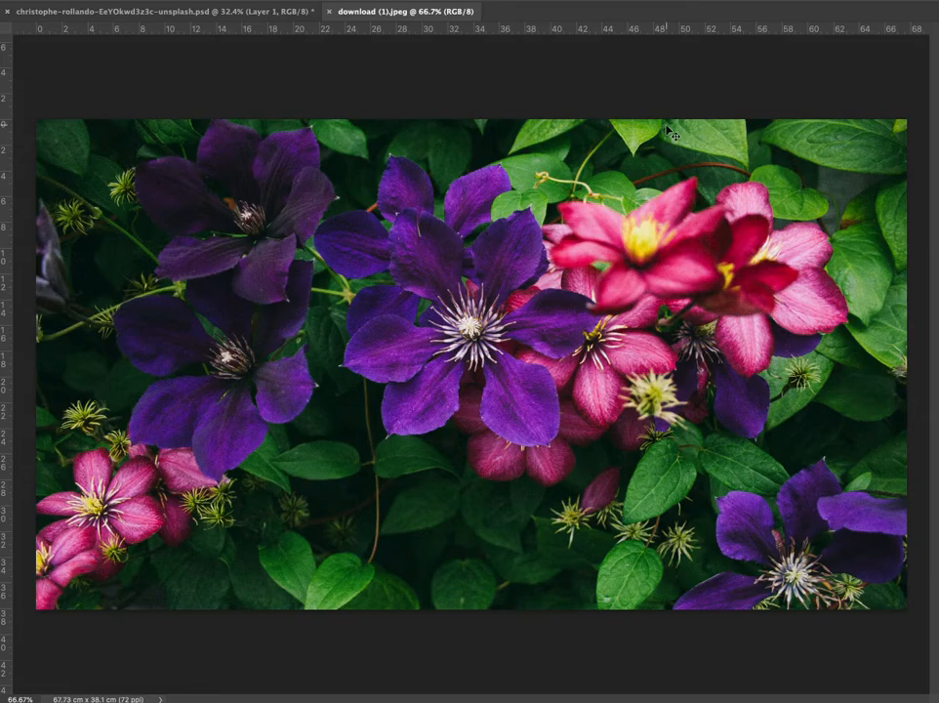
Copy the entire flower image and paste it into the living-room document, closing the source file
{"action": "key", "text": "Tab"}
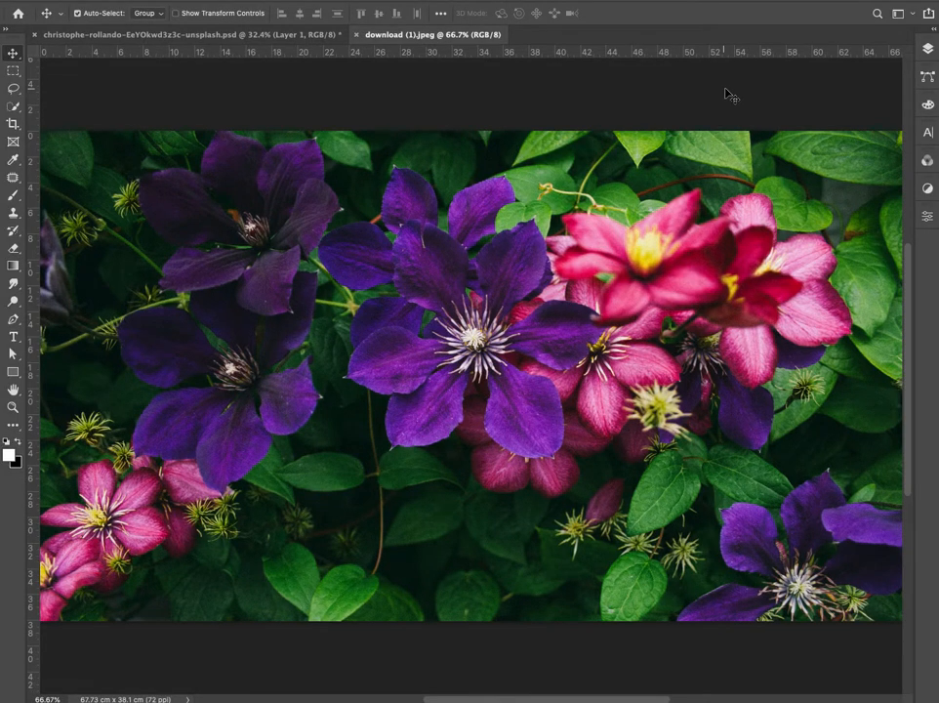
{"action": "left_click", "coordinate": [928, 48]}
{"action": "key", "text": "Tab"}
{"action": "key", "text": "super+a"}
{"action": "key", "text": "alt+BackSpace"}
{"action": "key", "text": "super+w"}
{"action": "left_click", "coordinate": [606, 224]}
{"action": "key", "text": "super+v"}
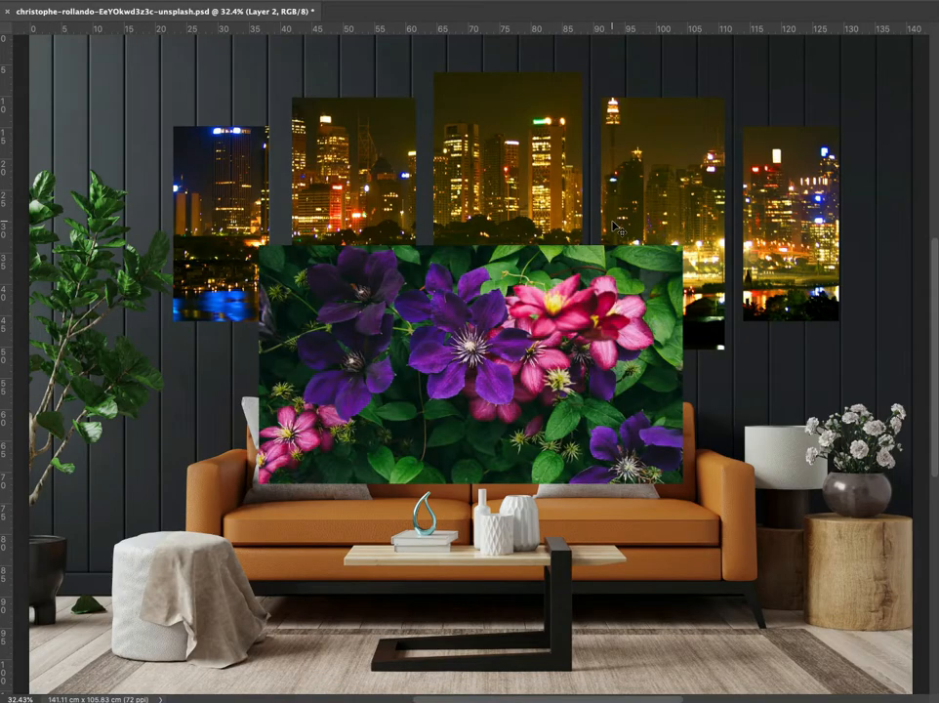
Scale the flower image to about 157% and position it over the wall panels above the sofa
{"action": "key", "text": "Tab"}
{"action": "key", "text": "super+t"}
{"action": "left_click_drag", "start_coordinate": [670, 295], "coordinate": [827, 185]}
{"action": "left_click_drag", "start_coordinate": [426, 159], "coordinate": [194, 26]}
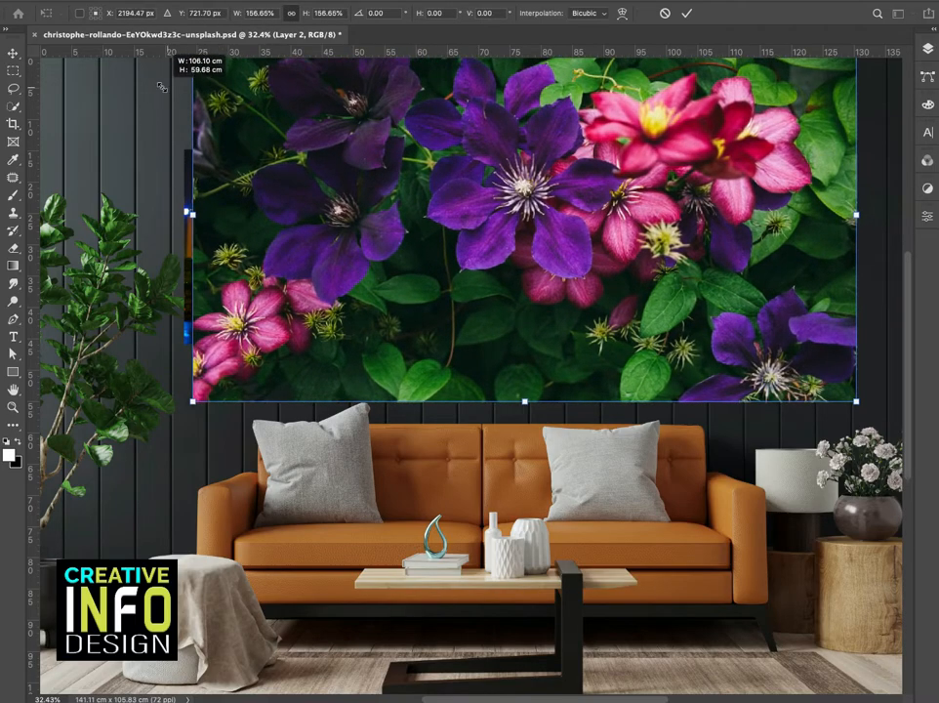
{"action": "left_click_drag", "start_coordinate": [370, 174], "coordinate": [358, 171]}
{"action": "key", "text": "Return"}
{"action": "key", "text": "Tab"}
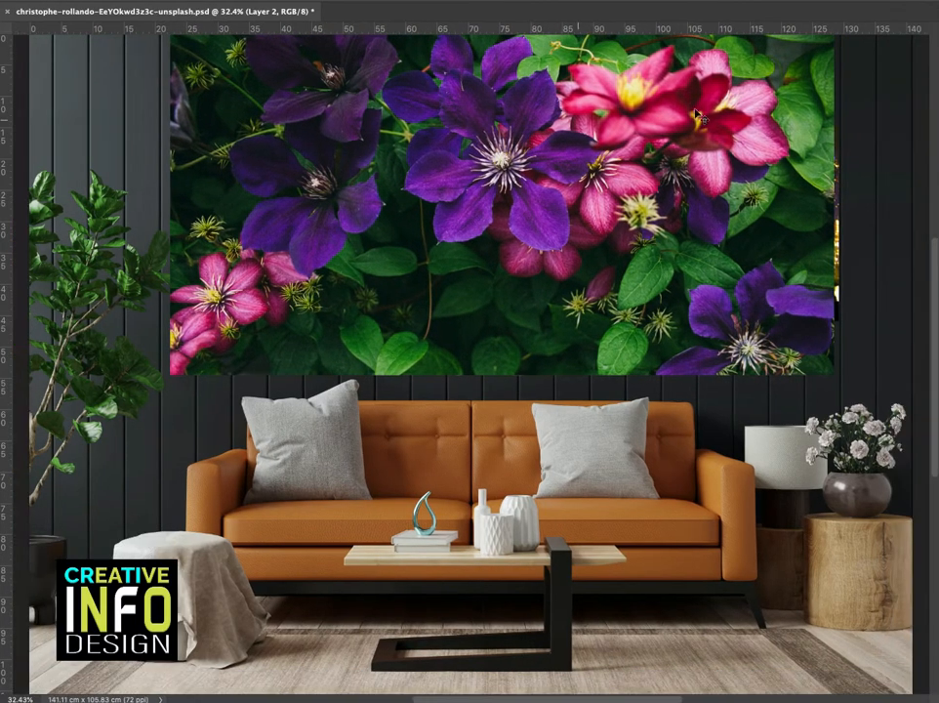
Clip the flower image on Layer 2 to the panel shapes and shift it straight down about 6.5 cm
{"action": "key", "text": "Tab"}
{"action": "left_click", "coordinate": [927, 49]}
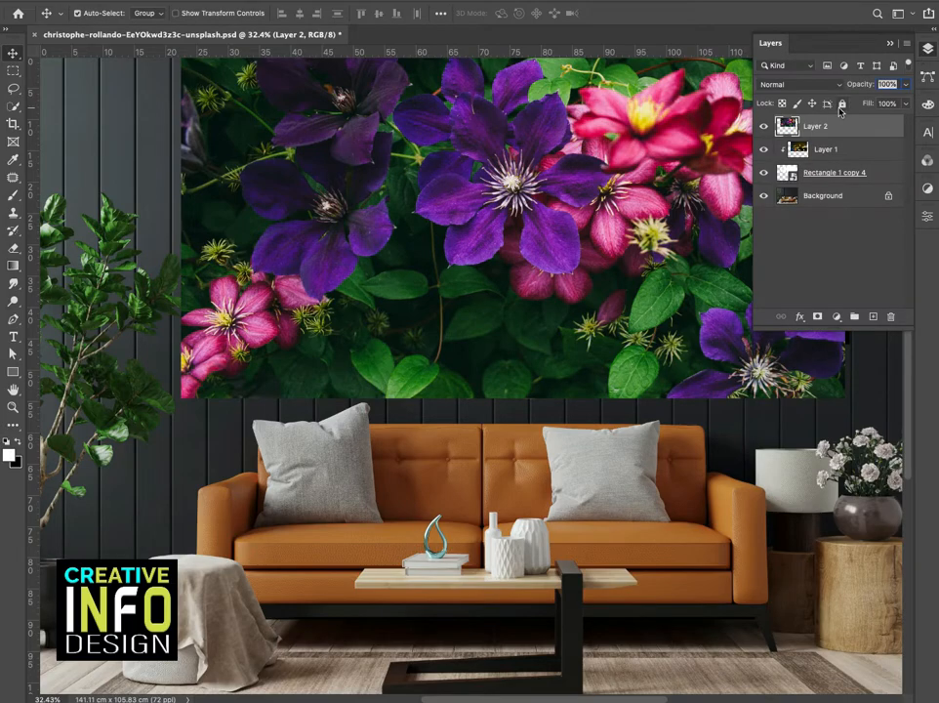
{"action": "left_click", "coordinate": [771, 137], "text": "alt"}
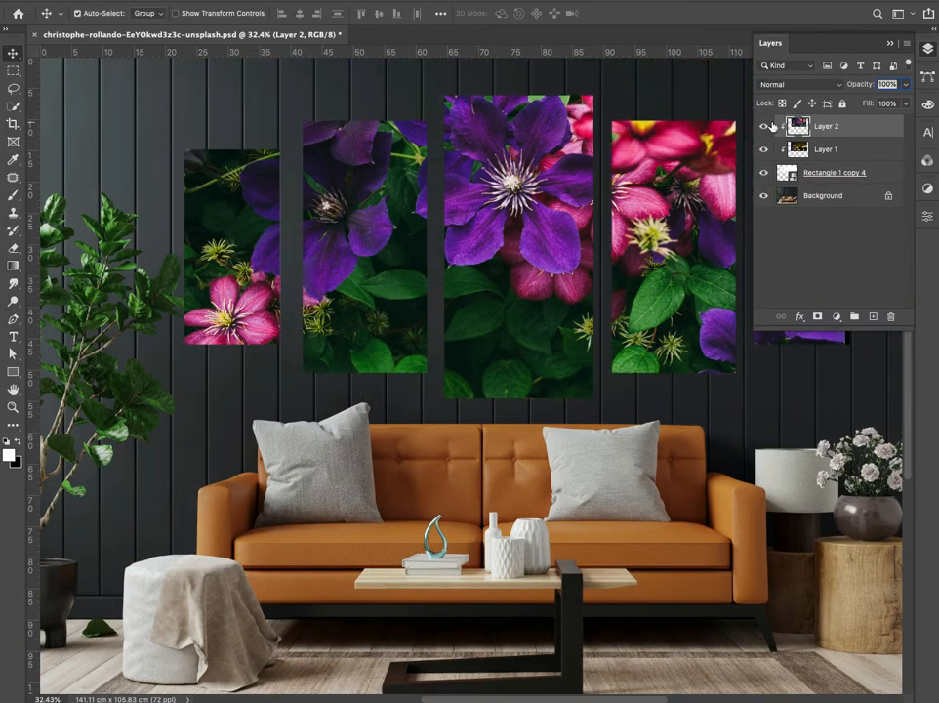
{"action": "key", "text": "Tab"}
{"action": "left_click_drag", "start_coordinate": [533, 186], "coordinate": [534, 226]}
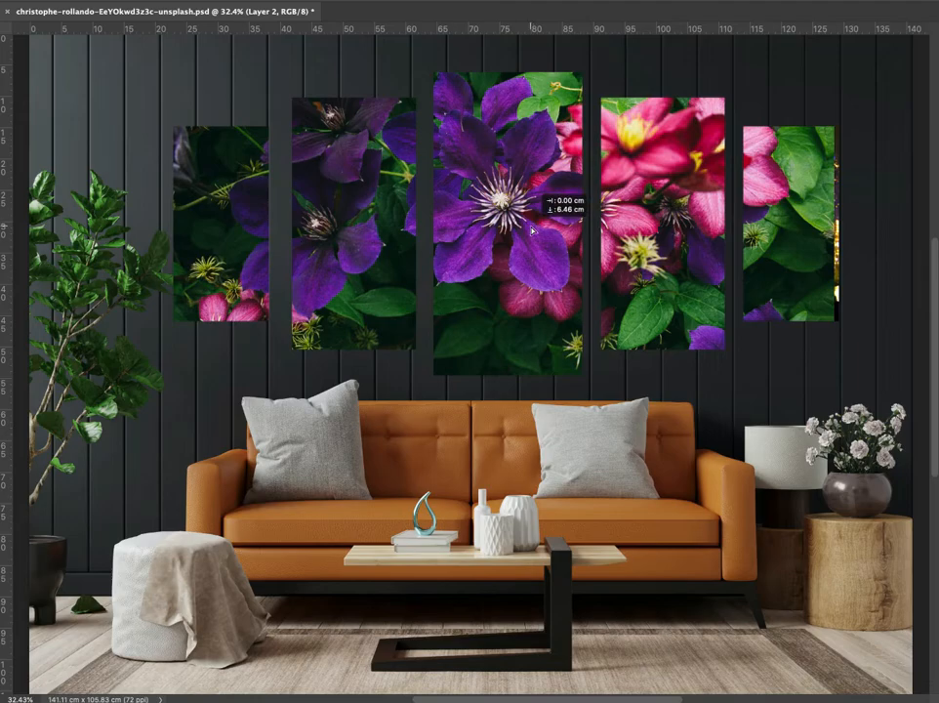
{"action": "left_click_drag", "start_coordinate": [522, 168], "coordinate": [522, 174]}
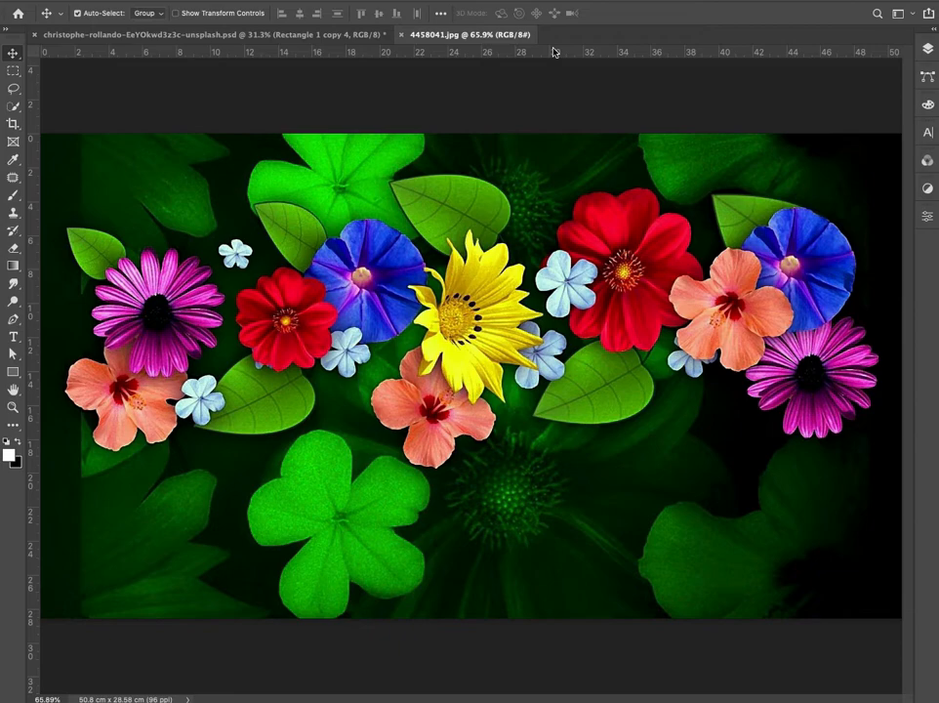
Cut the entire 4458041.jpg image, close that file without saving, and paste the image into the living-room document
{"action": "key", "text": "super+a"}
{"action": "key", "text": "super+x"}
{"action": "left_click", "coordinate": [402, 36]}
{"action": "left_click", "coordinate": [606, 225]}
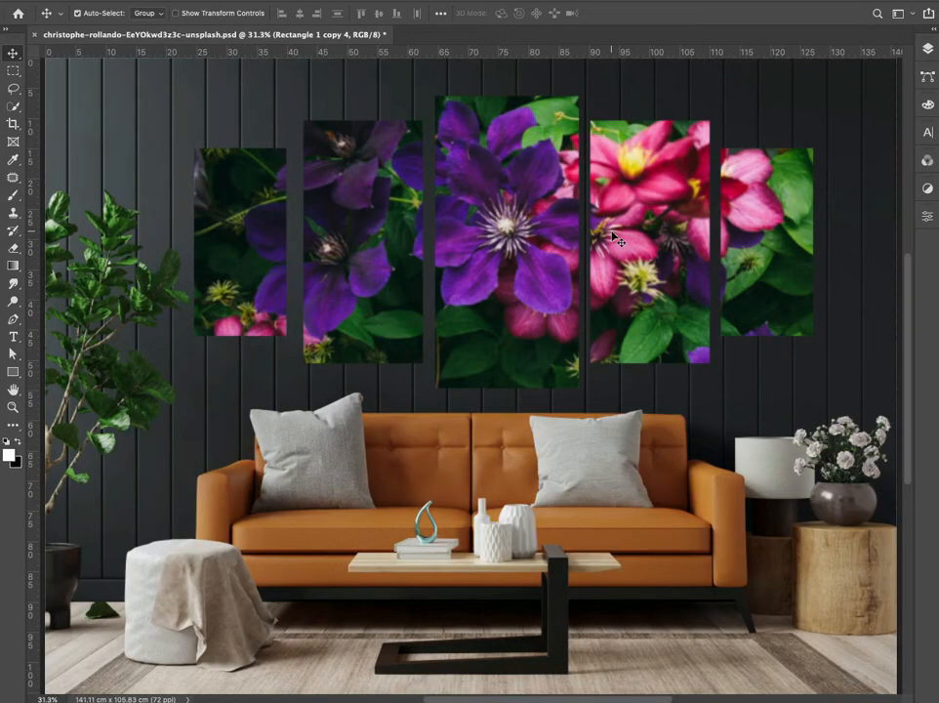
{"action": "key", "text": "super+v"}
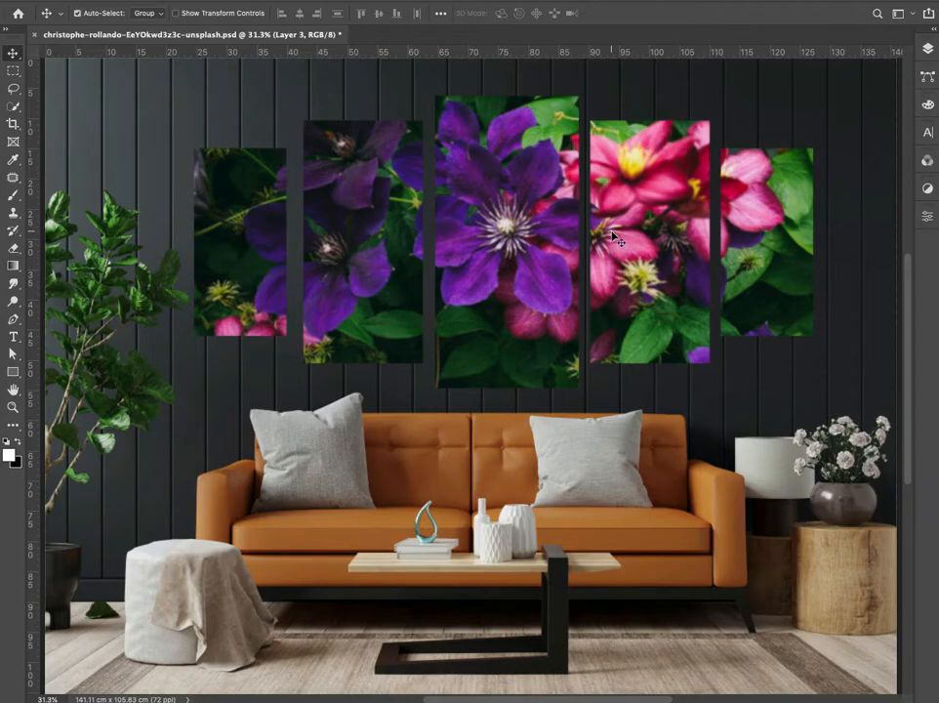
Send the pasted flower layer behind the panel shapes, just above the Background layer
{"action": "key", "text": "super+shift+["}
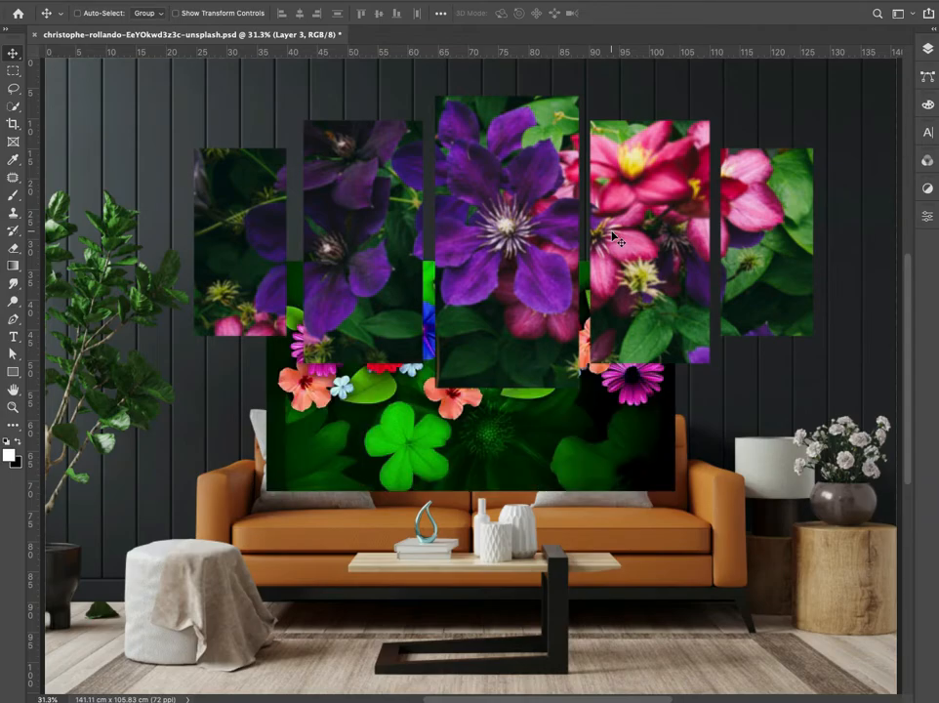
{"action": "key", "text": "super+z"}
{"action": "key", "text": "super+shift+z"}
Move the pasted flower collage up and scale it proportionally to span all five panels
{"action": "key", "text": "super+t"}
{"action": "left_click_drag", "start_coordinate": [554, 282], "coordinate": [643, 272]}
{"action": "key", "text": "super+minus"}
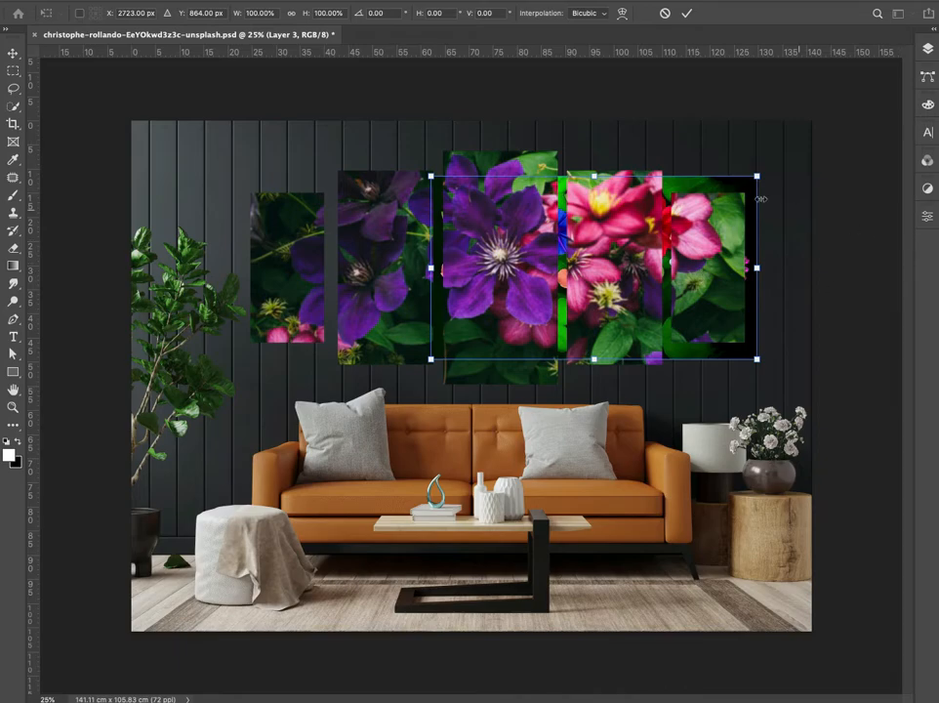
{"action": "left_click_drag", "start_coordinate": [426, 174], "coordinate": [332, 120]}
{"action": "left_click_drag", "start_coordinate": [583, 145], "coordinate": [502, 150]}
{"action": "left_click_drag", "start_coordinate": [773, 418], "coordinate": [755, 409]}
{"action": "key", "text": "Return"}
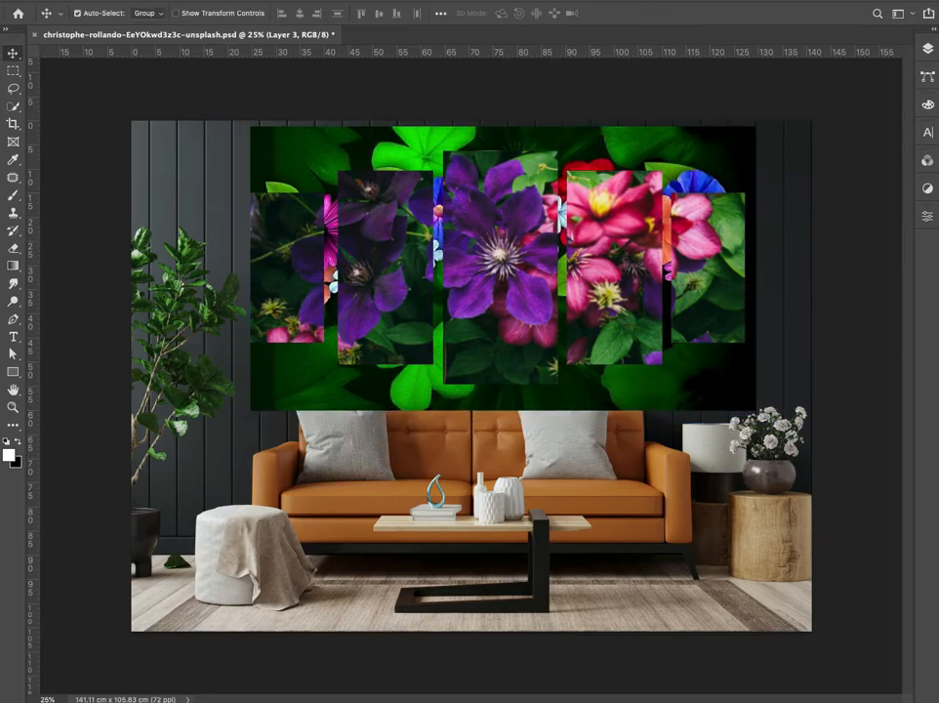
Hide the three image layers, Layer 1, Layer 2 and Layer 3, leaving only the blank panels showing
{"action": "left_click", "coordinate": [927, 50]}
{"action": "key", "text": "ctrl+plus"}
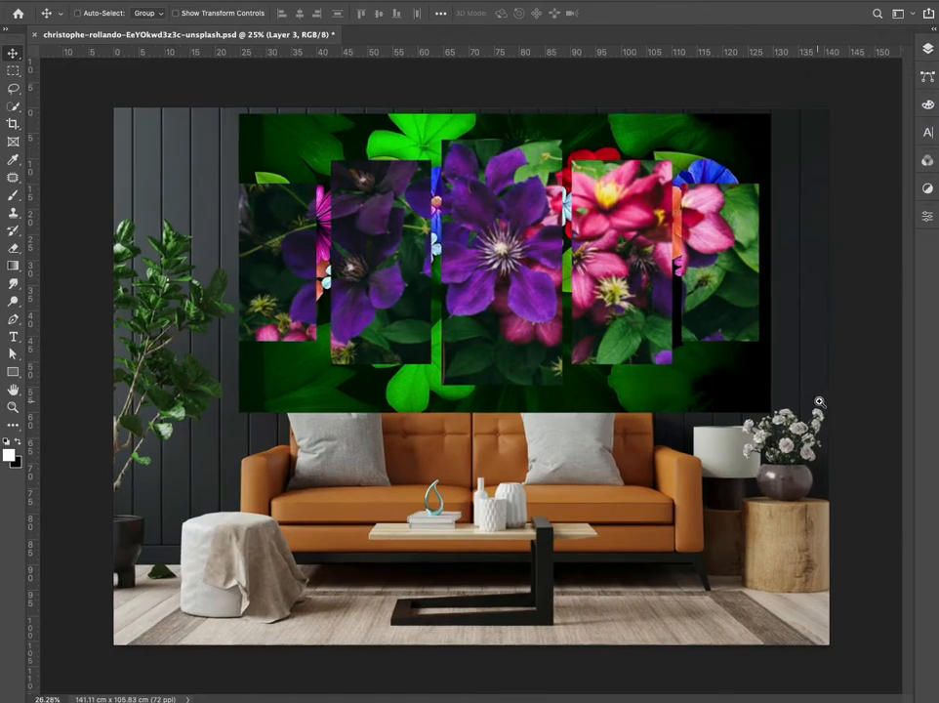
{"action": "left_click_drag", "start_coordinate": [822, 400], "coordinate": [820, 400]}
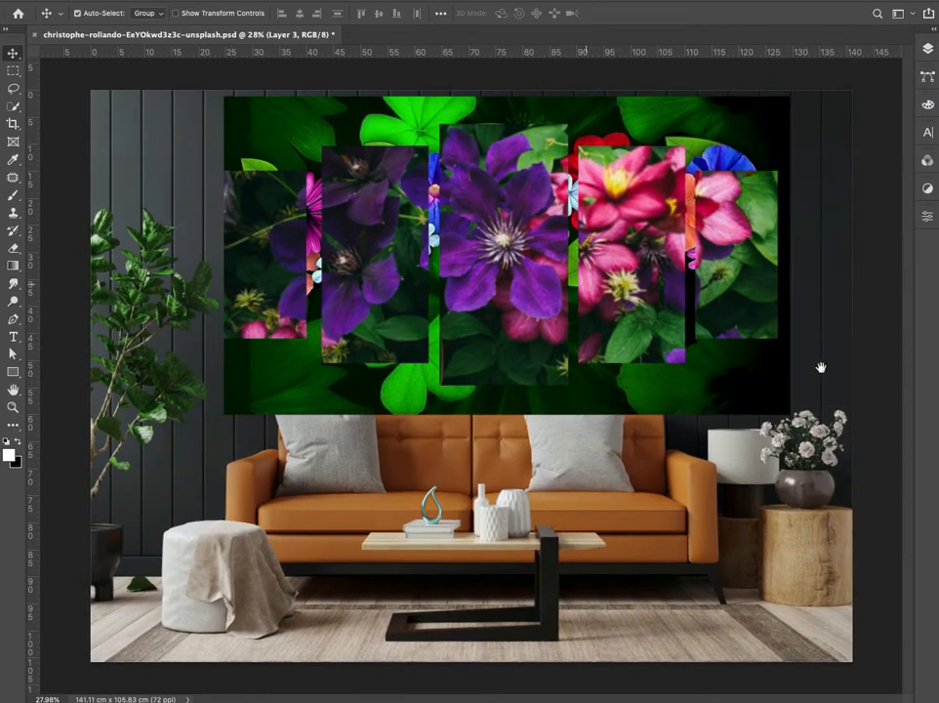
{"action": "scroll", "coordinate": [834, 358], "scroll_direction": "up", "scroll_amount": 1}
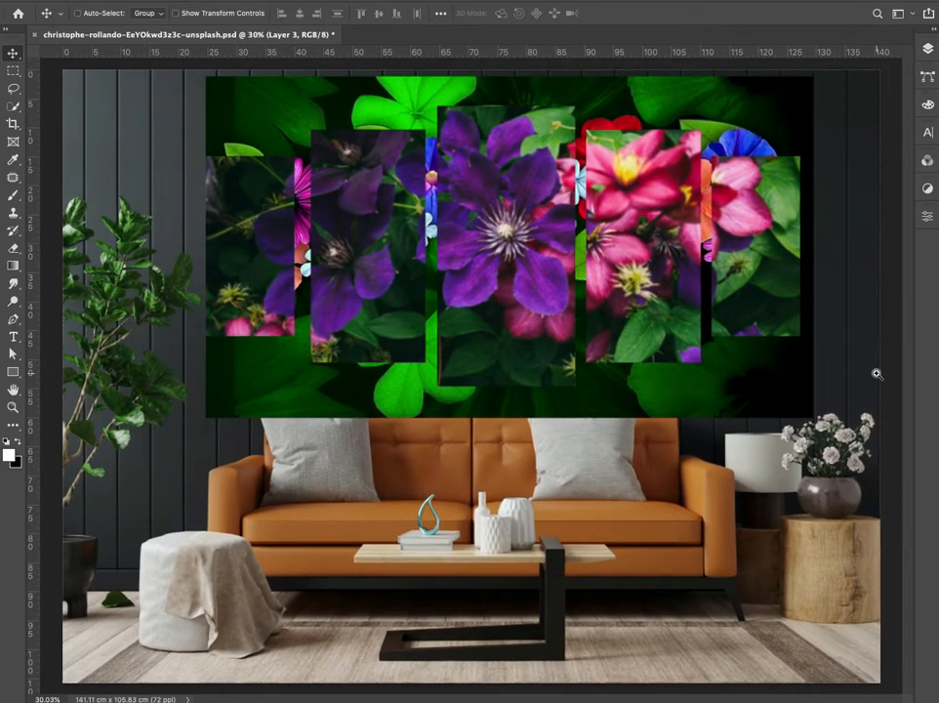
{"action": "scroll", "coordinate": [875, 373], "scroll_direction": "up", "scroll_amount": 3}
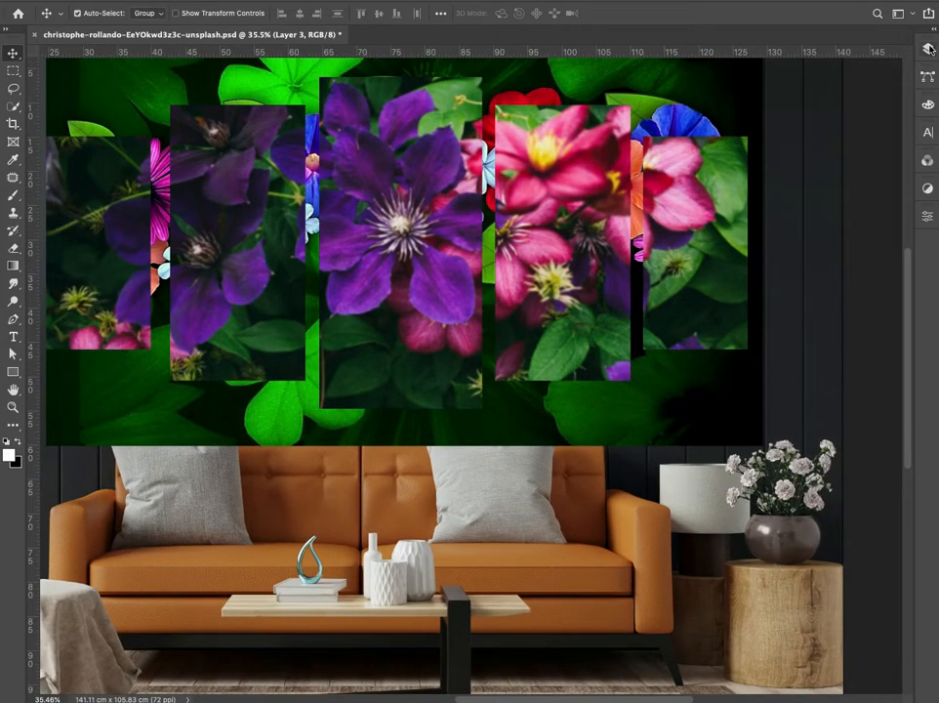
{"action": "left_click", "coordinate": [928, 49]}
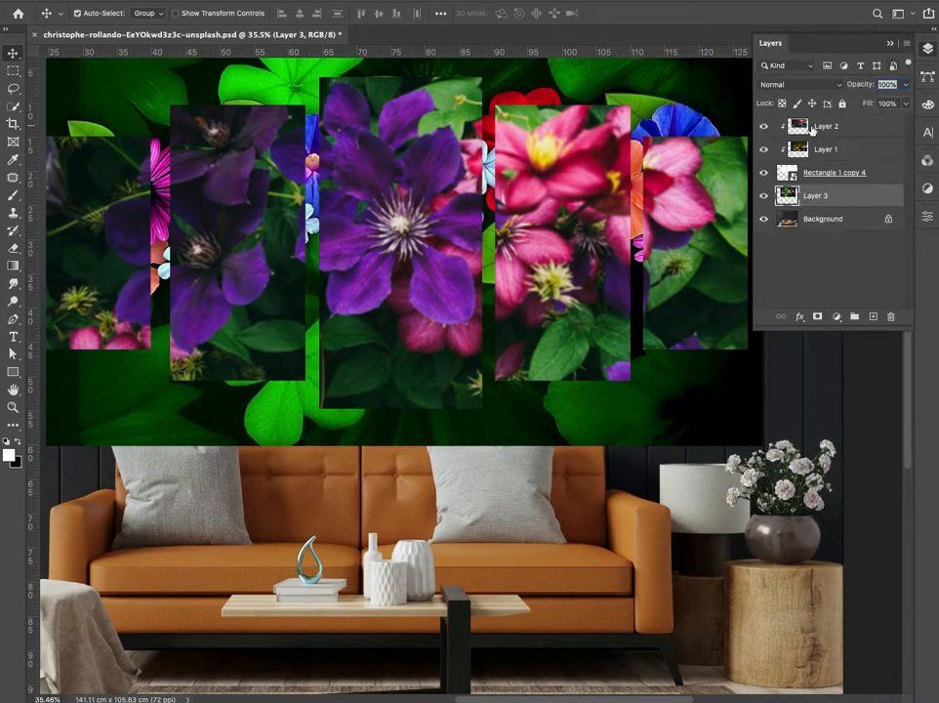
{"action": "left_click", "coordinate": [763, 195]}
{"action": "left_click_drag", "start_coordinate": [763, 125], "coordinate": [760, 156]}
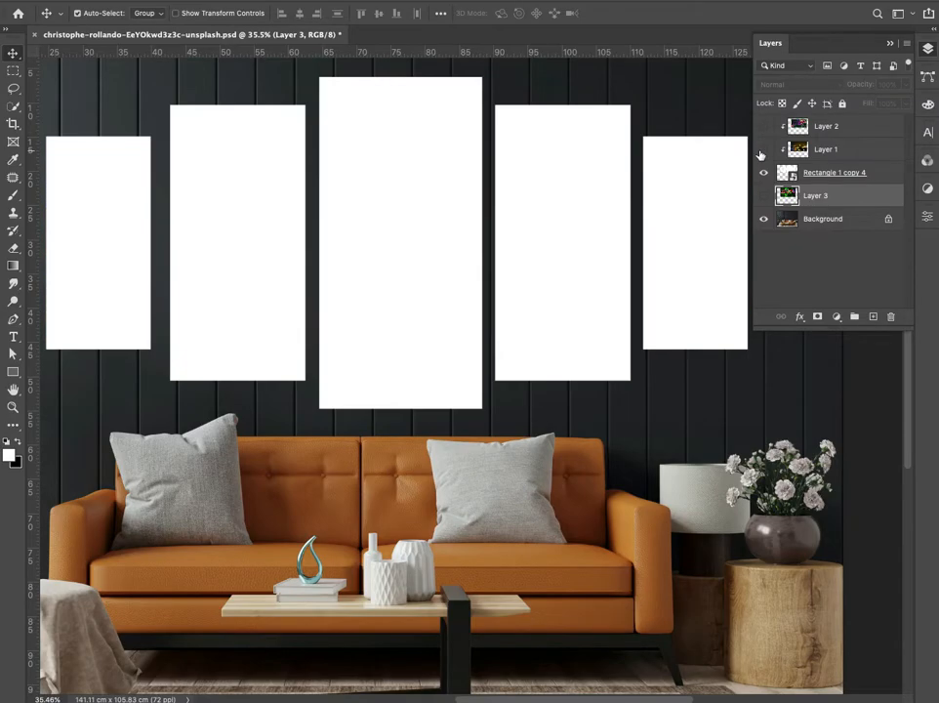
Show Layer 3 and raise it above Rectangle 1 copy 4 so it is clipped to the panels
{"action": "left_click", "coordinate": [763, 195]}
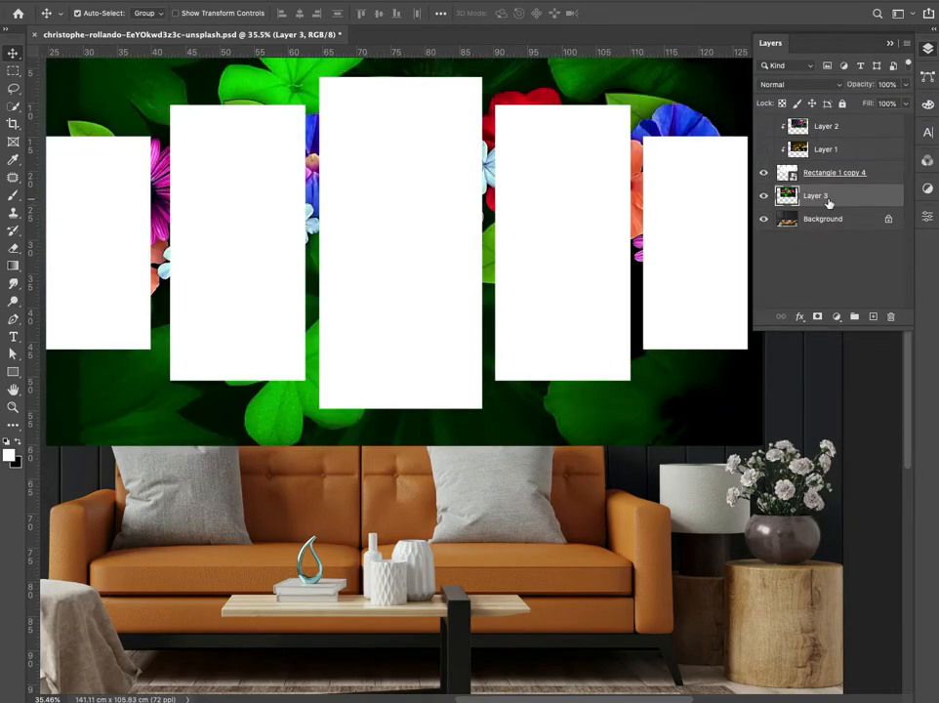
{"action": "key", "text": "super+bracketright"}
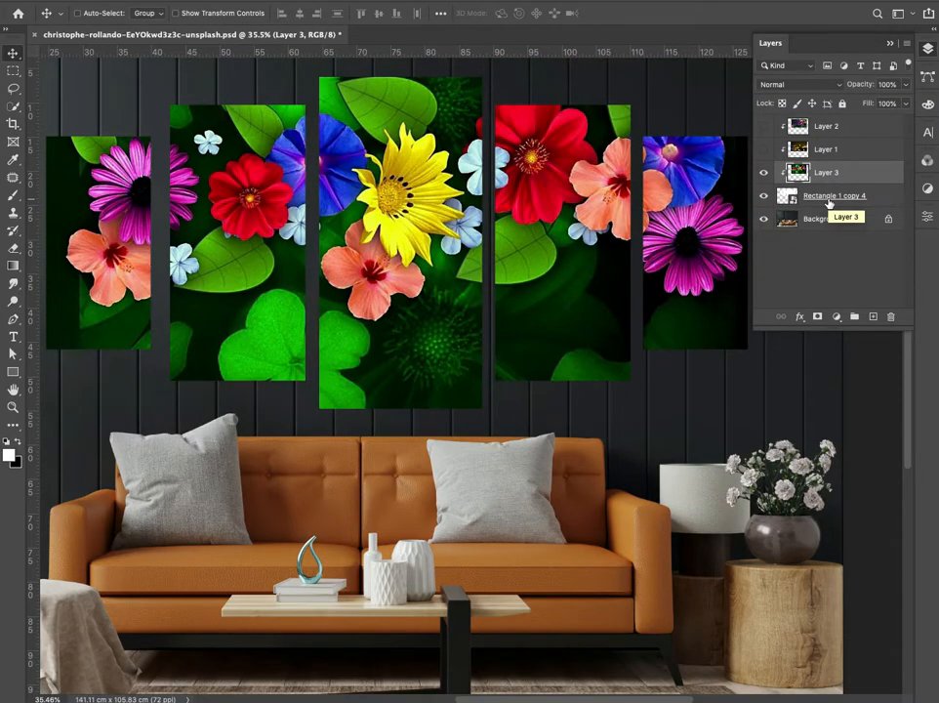
{"action": "key", "text": "Tab"}
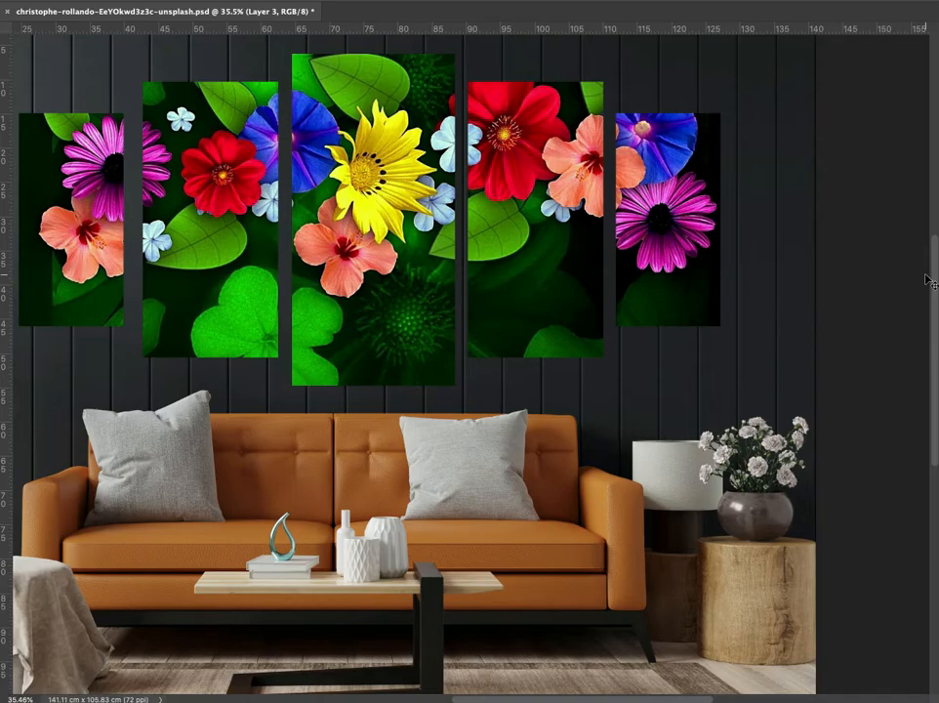
{"action": "left_click_drag", "start_coordinate": [908, 267], "coordinate": [929, 281]}
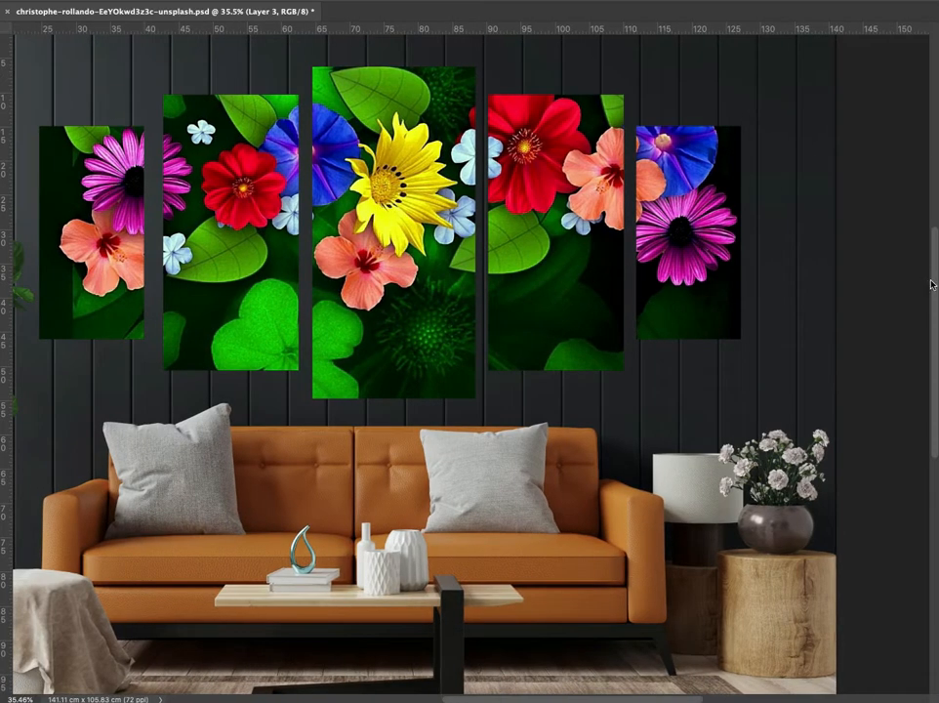
{"action": "key", "text": "super+o"}
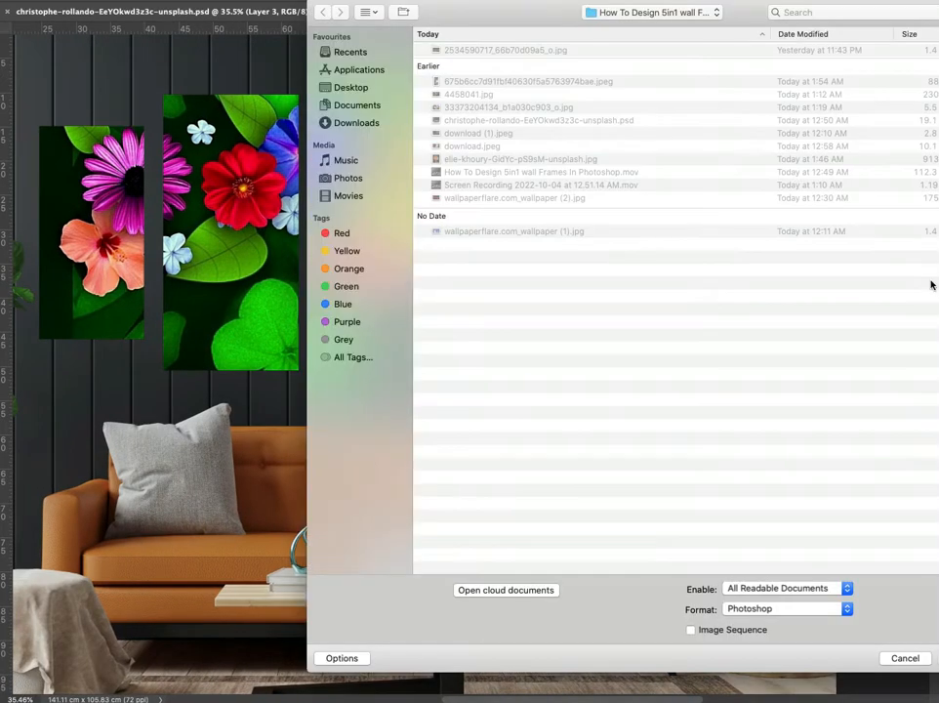
{"action": "key", "text": "Down"}
{"action": "key", "text": "Down"}
{"action": "key", "text": "Down"}
{"action": "key", "text": "space"}
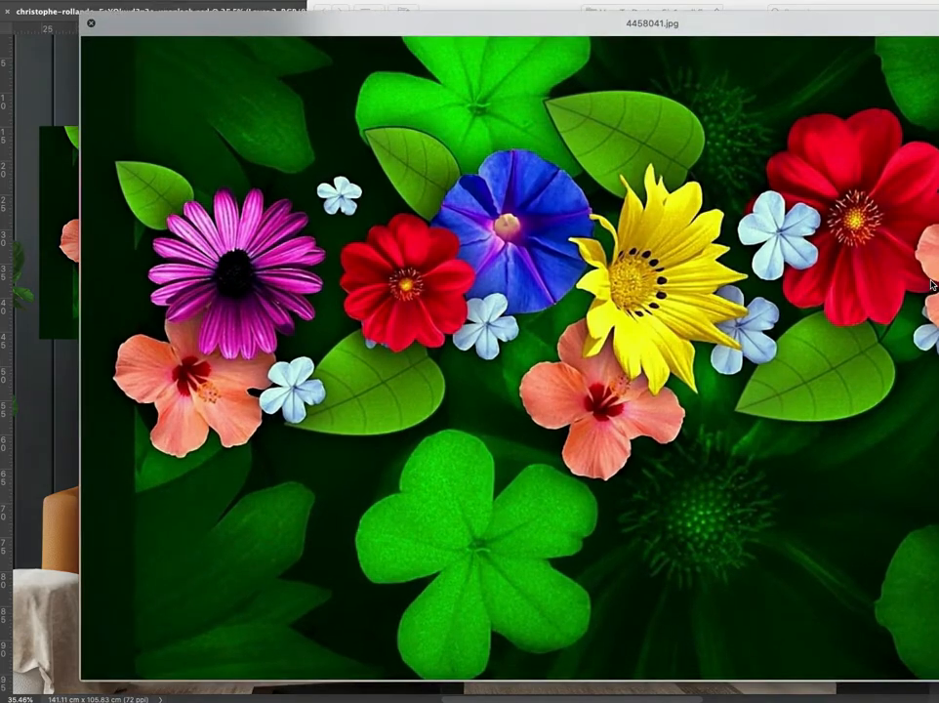
{"action": "key", "text": "Down"}
{"action": "key", "text": "Down"}
{"action": "key", "text": "Up"}
{"action": "key", "text": "space"}
{"action": "key", "text": "Return"}
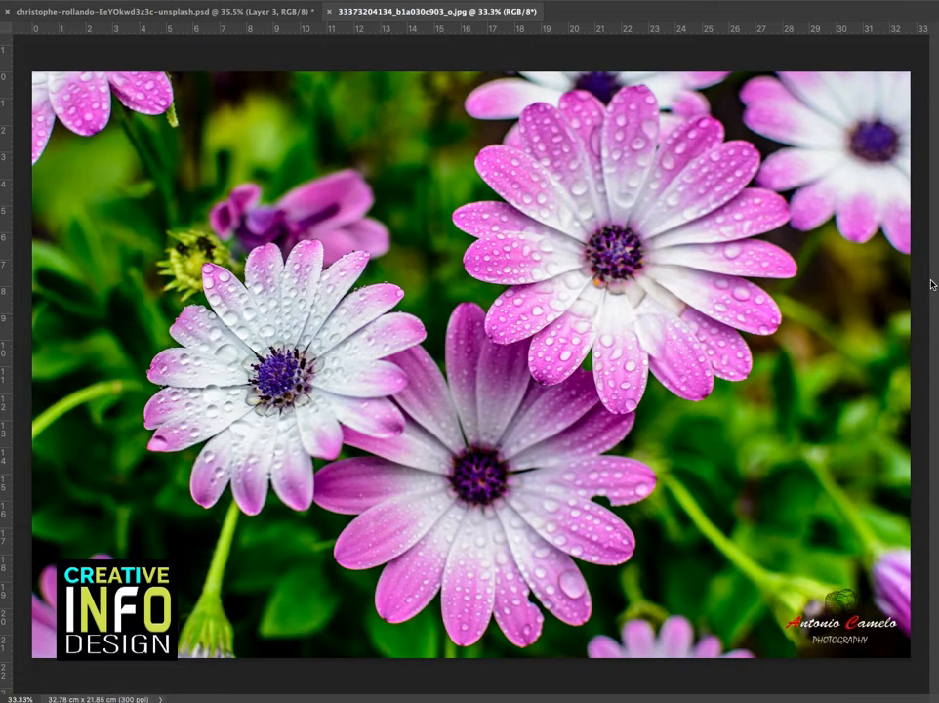
Cut the entire pink daisy image, close its file without saving, and paste it into the living-room document
{"action": "key", "text": "super+a"}
{"action": "key", "text": "alt+BackSpace"}
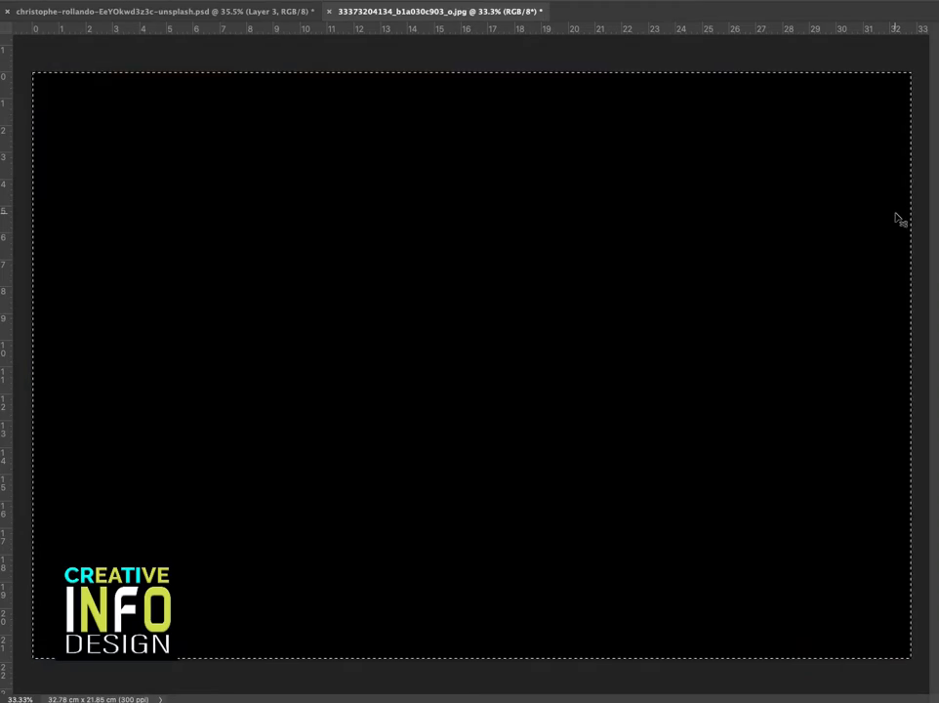
{"action": "key", "text": "super+w"}
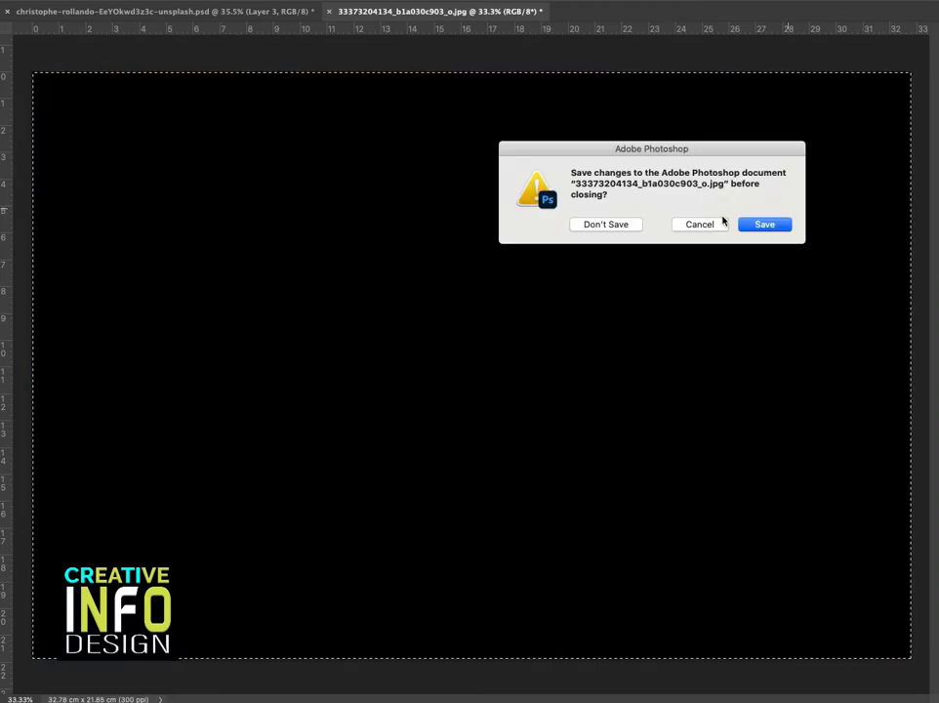
{"action": "left_click", "coordinate": [616, 230]}
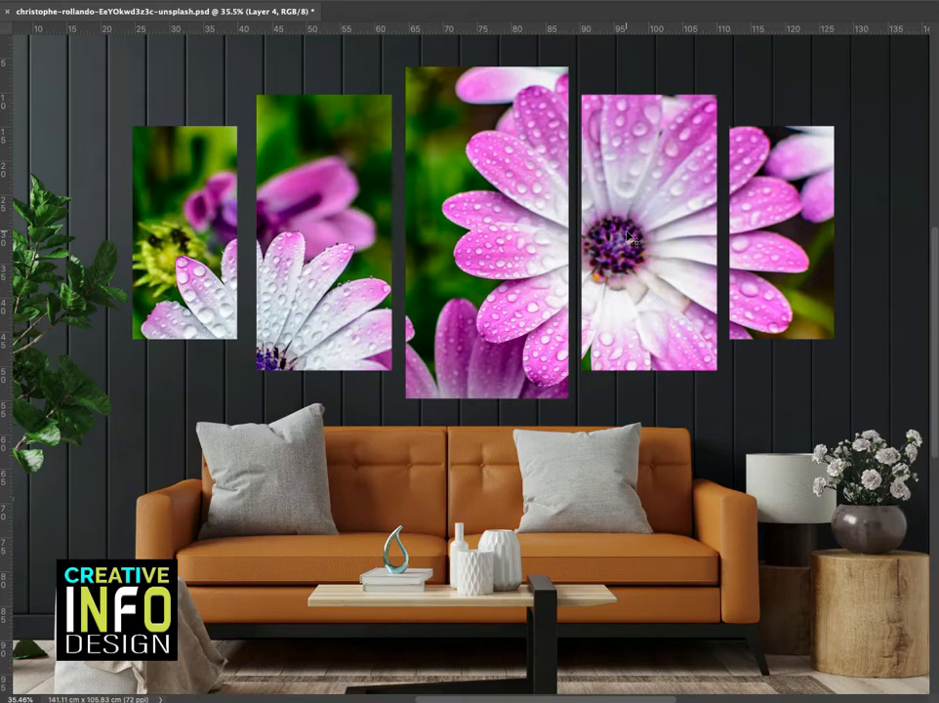
Scale the daisy image proportionally to the width of the five panels and move it up to frame the blossoms
{"action": "key", "text": "super+t"}
{"action": "left_click_drag", "start_coordinate": [925, 52], "coordinate": [795, 168]}
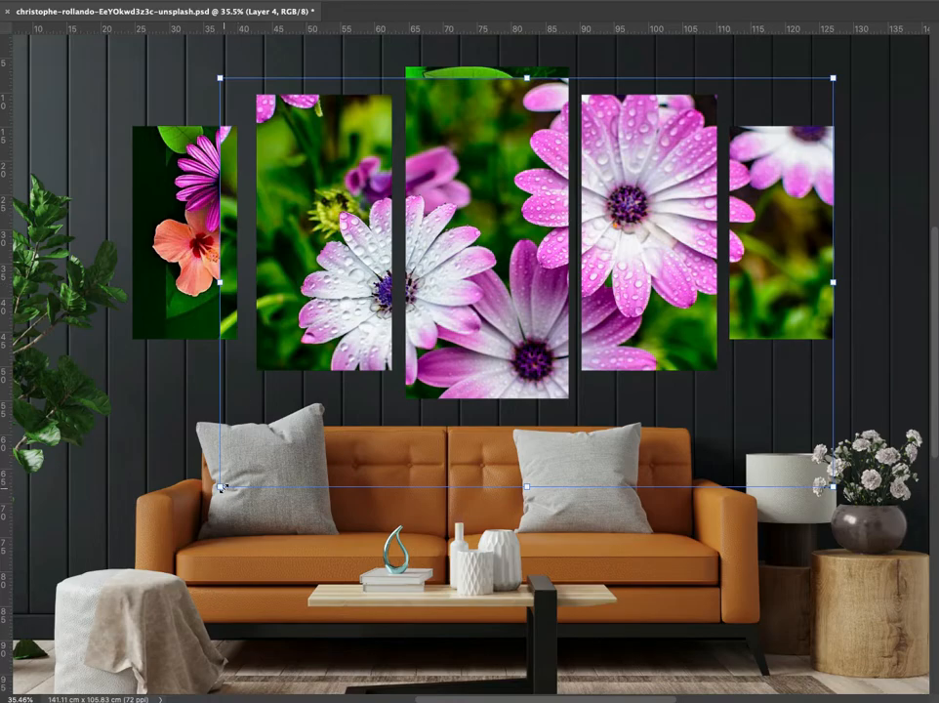
{"action": "left_click_drag", "start_coordinate": [220, 488], "coordinate": [129, 548]}
{"action": "left_click_drag", "start_coordinate": [469, 369], "coordinate": [471, 308]}
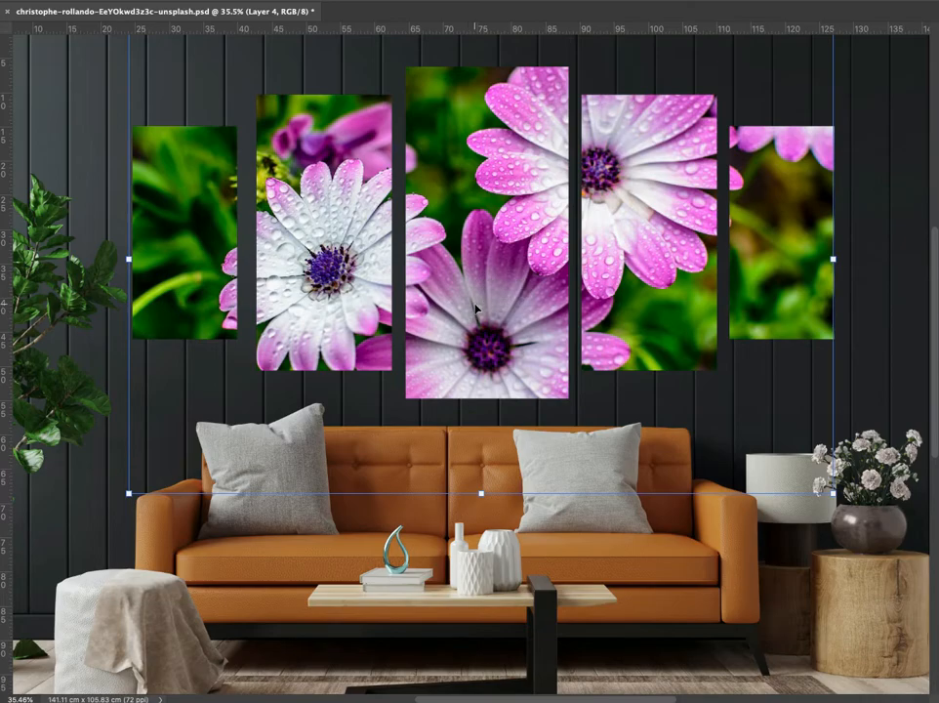
{"action": "key", "text": "Return"}
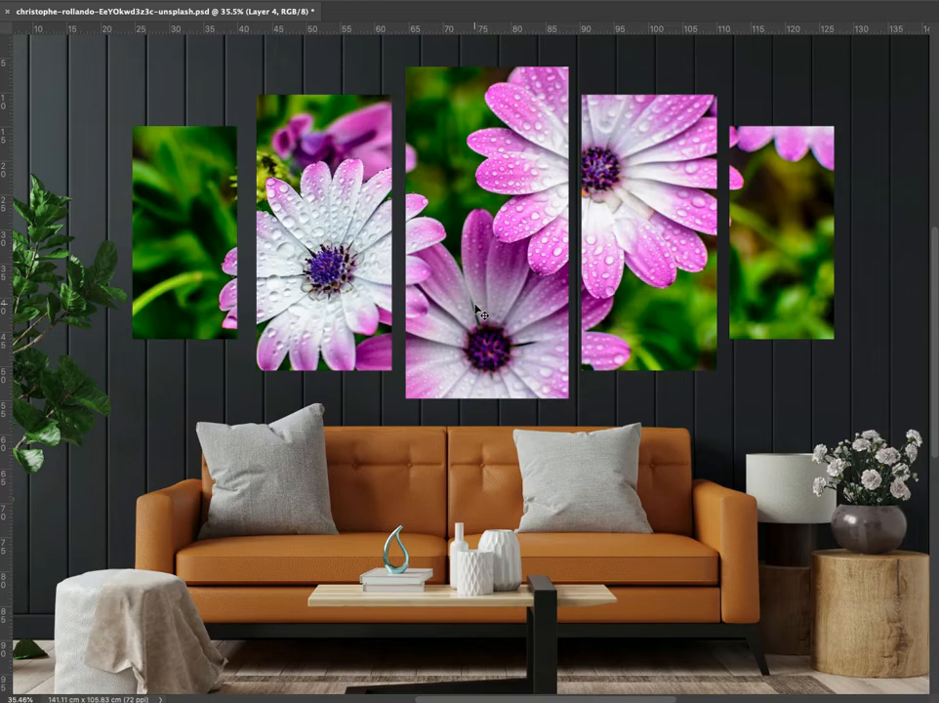
Close wallpaperflare.com_wallpaper (2).jpg without saving and paste its cut flame image into the living-room document
{"action": "key", "text": "ctrl+Tab"}
{"action": "key", "text": "super+w"}
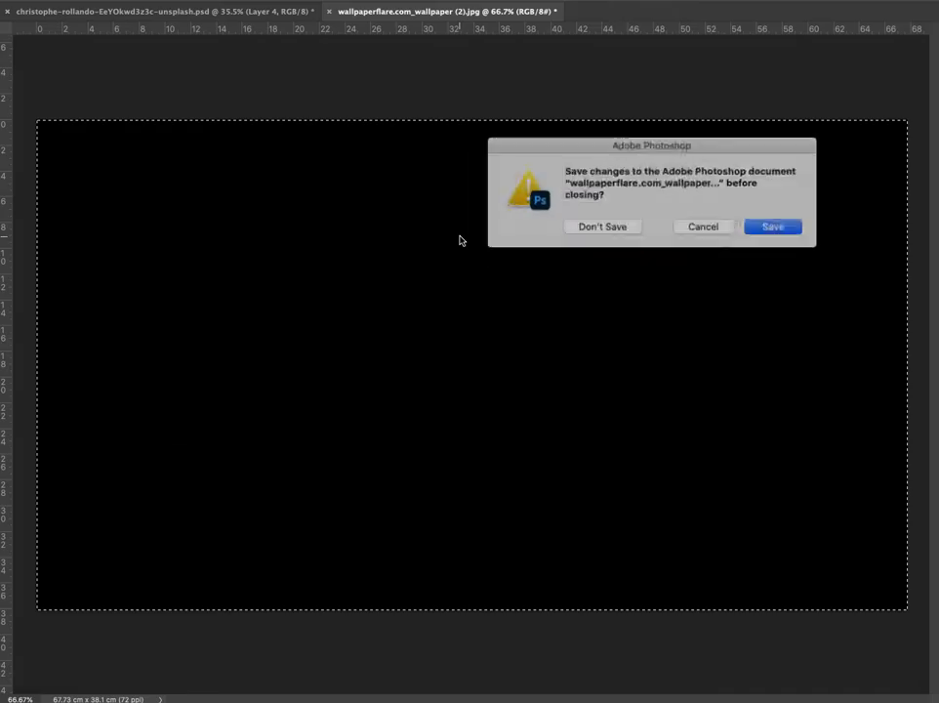
{"action": "left_click", "coordinate": [606, 223]}
{"action": "key", "text": "ctrl+v"}
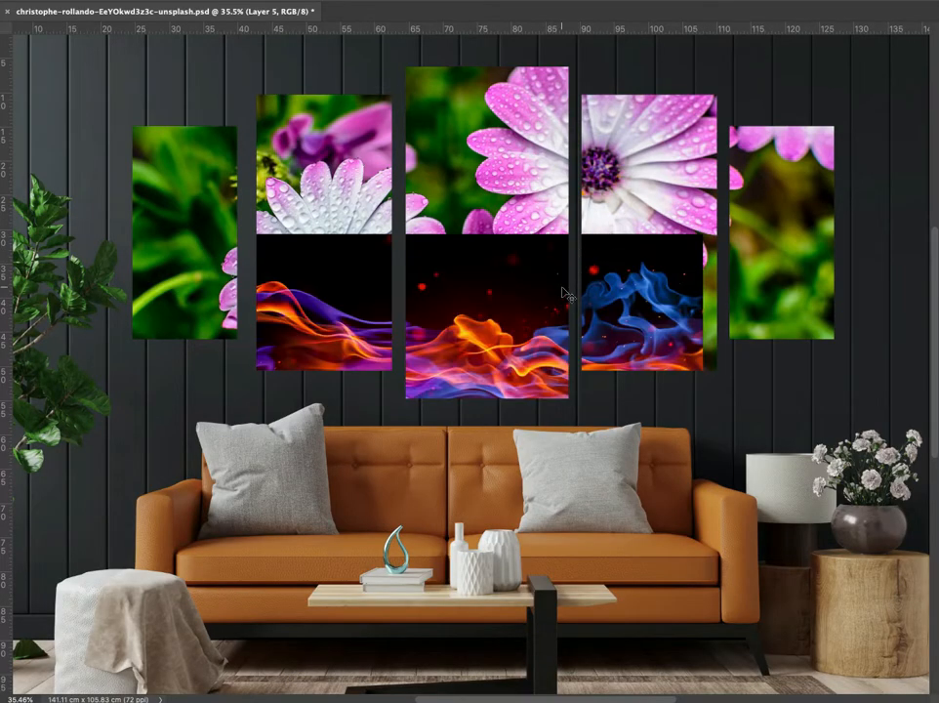
Scale the flame image to span all five panels and move it down until the centre panel is fully covered
{"action": "left_click_drag", "start_coordinate": [552, 298], "coordinate": [655, 196]}
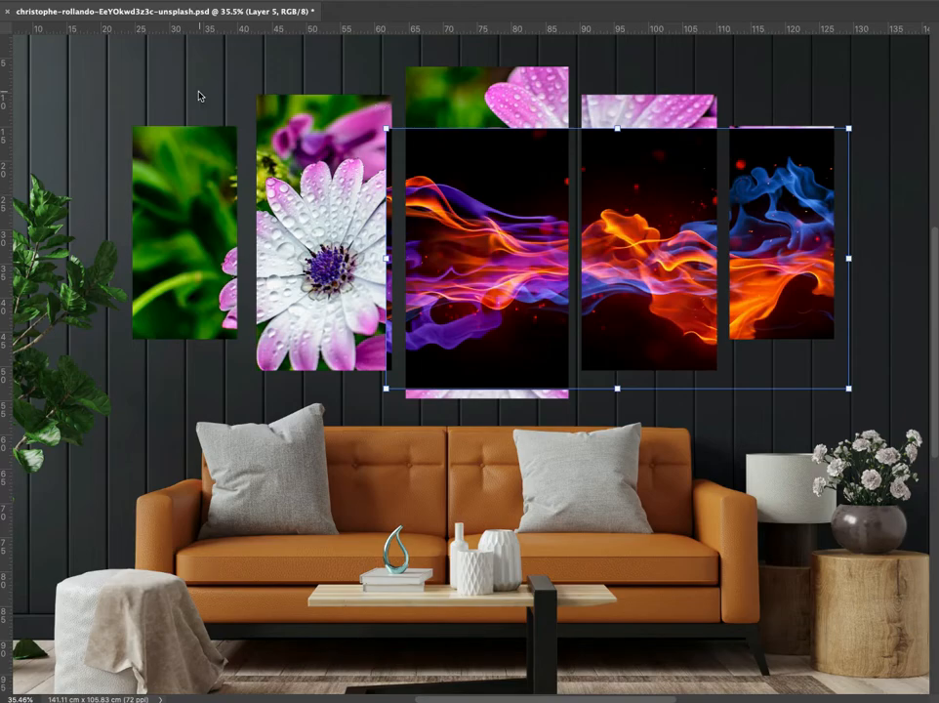
{"action": "left_click_drag", "start_coordinate": [382, 127], "coordinate": [84, 59]}
{"action": "key", "text": "Return"}
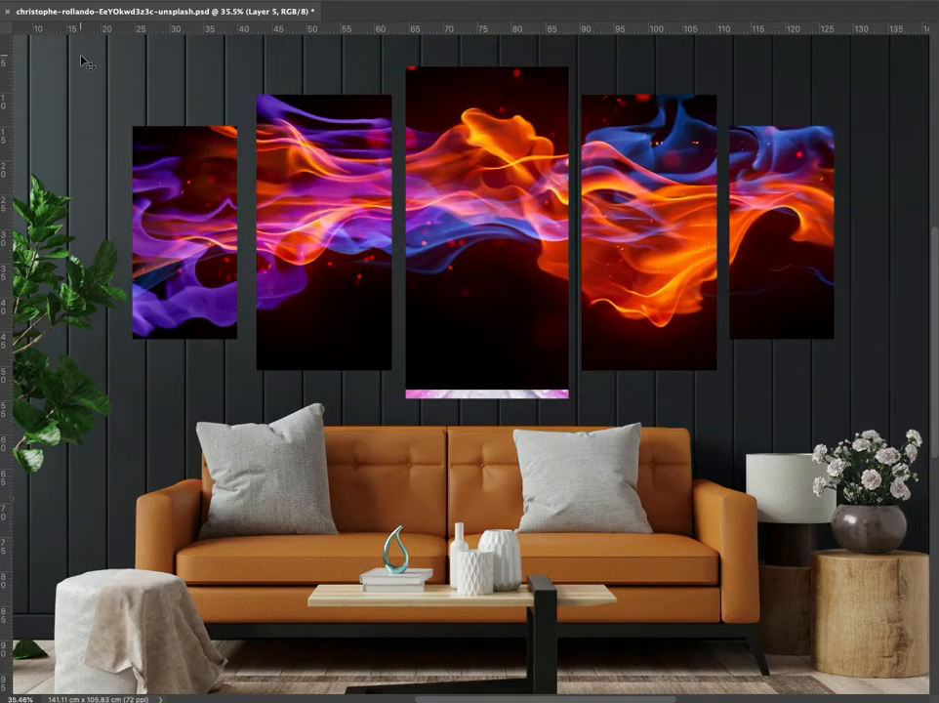
{"action": "key", "text": "super+t"}
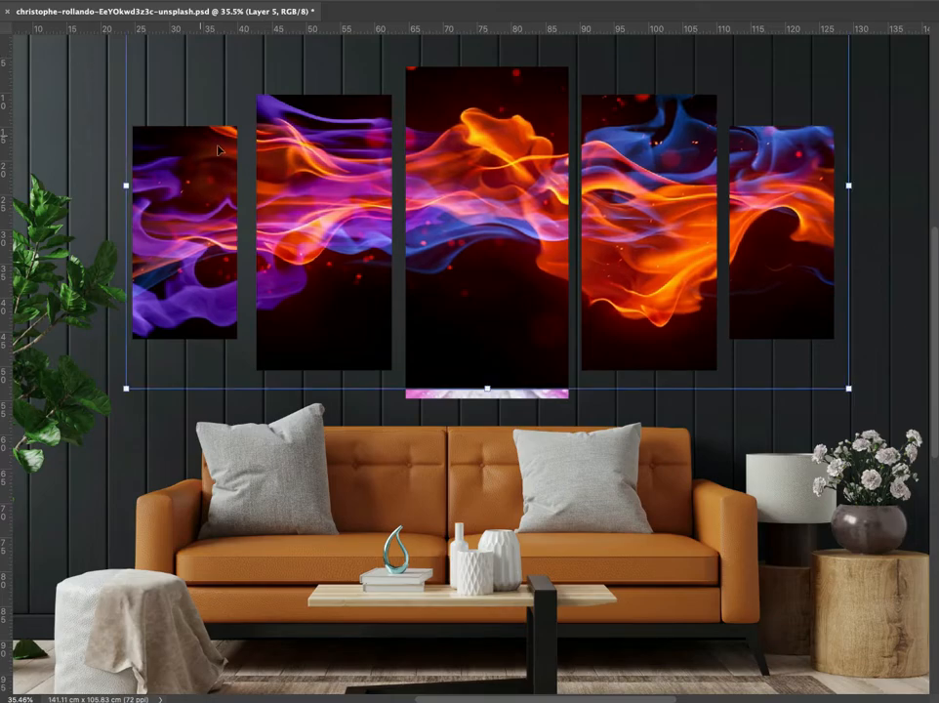
{"action": "left_click_drag", "start_coordinate": [436, 318], "coordinate": [432, 354]}
{"action": "key", "text": "Return"}
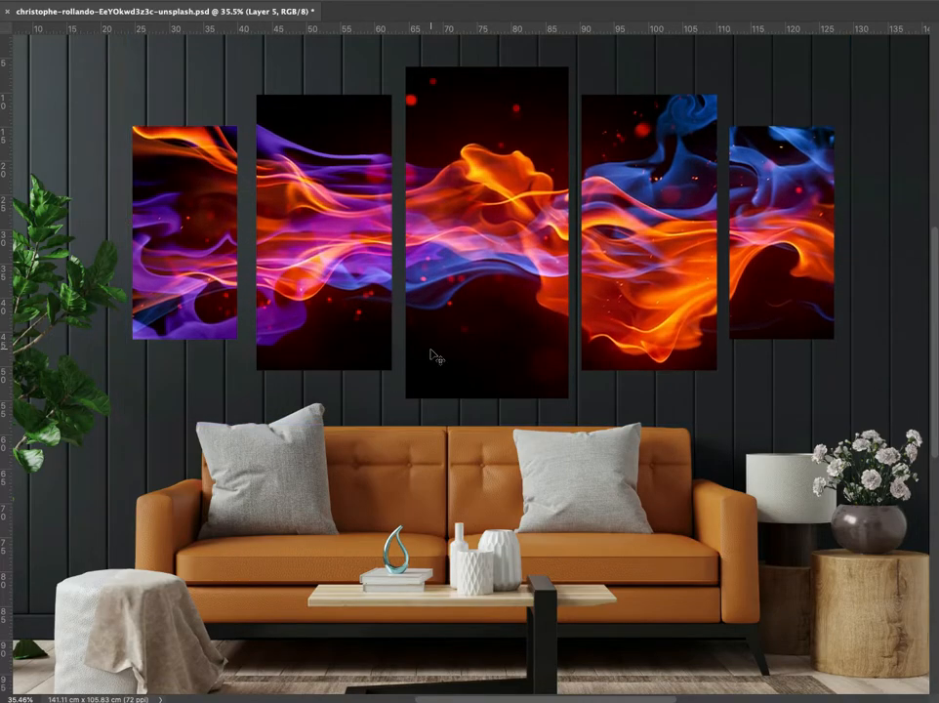